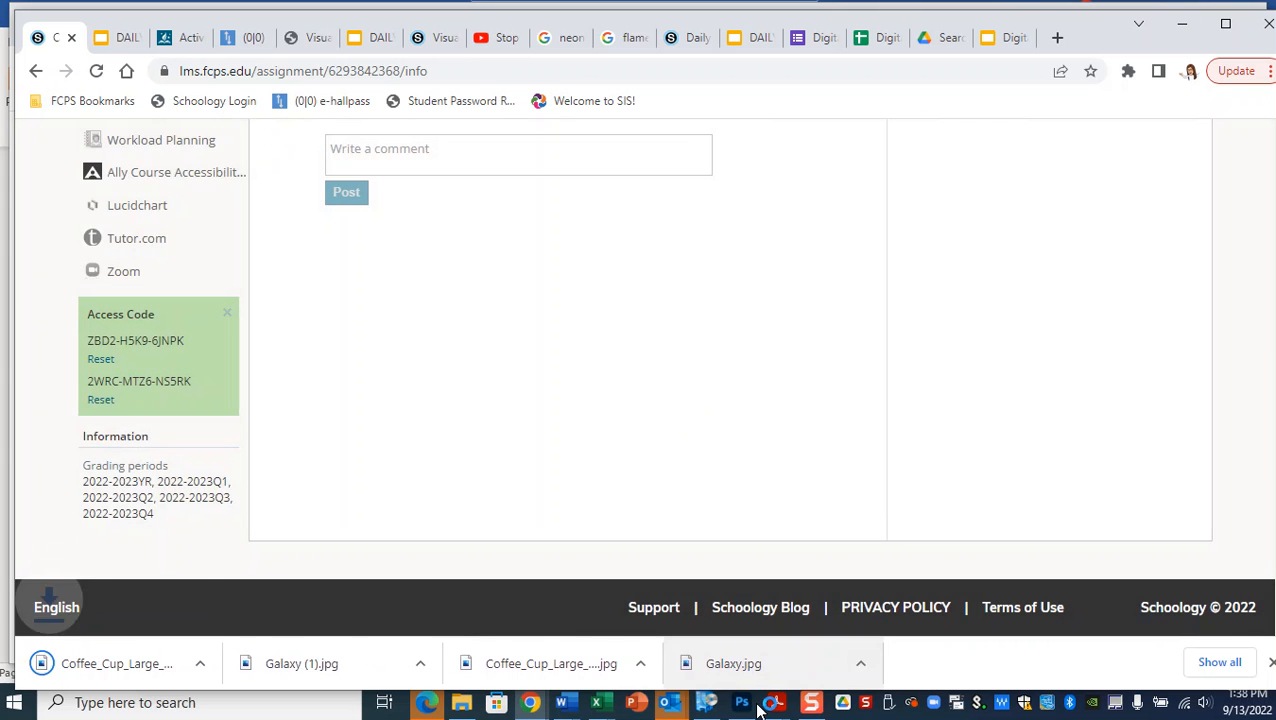
Step: Switch to Photoshop and set up a new print document 10 inches wide by 8 inches high in landscape orientation
left_click(749, 708)
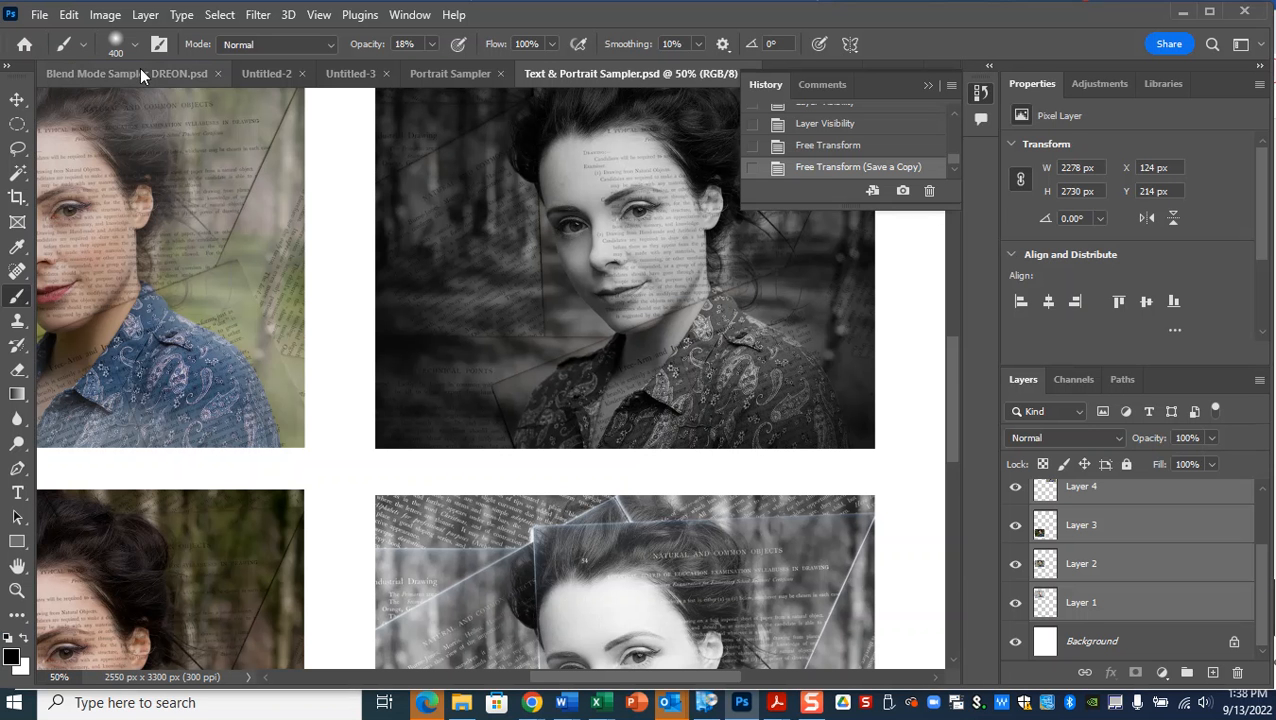
left_click(39, 16)
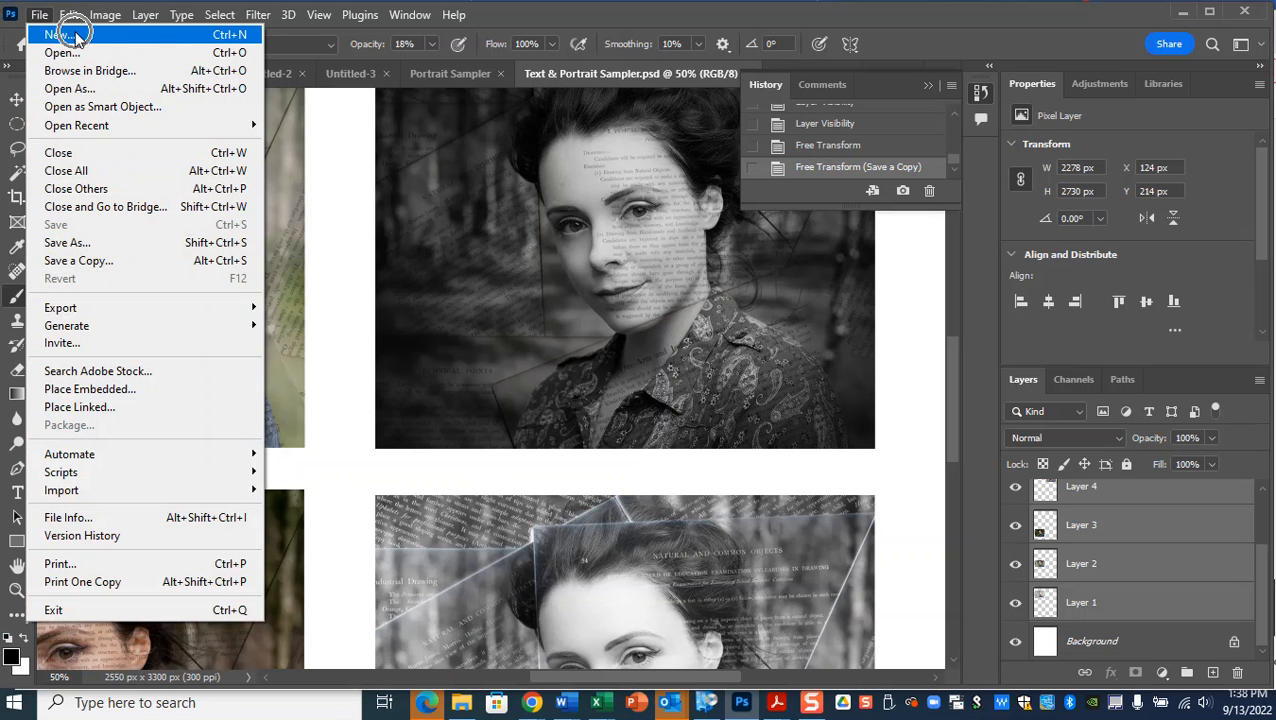
left_click(77, 37)
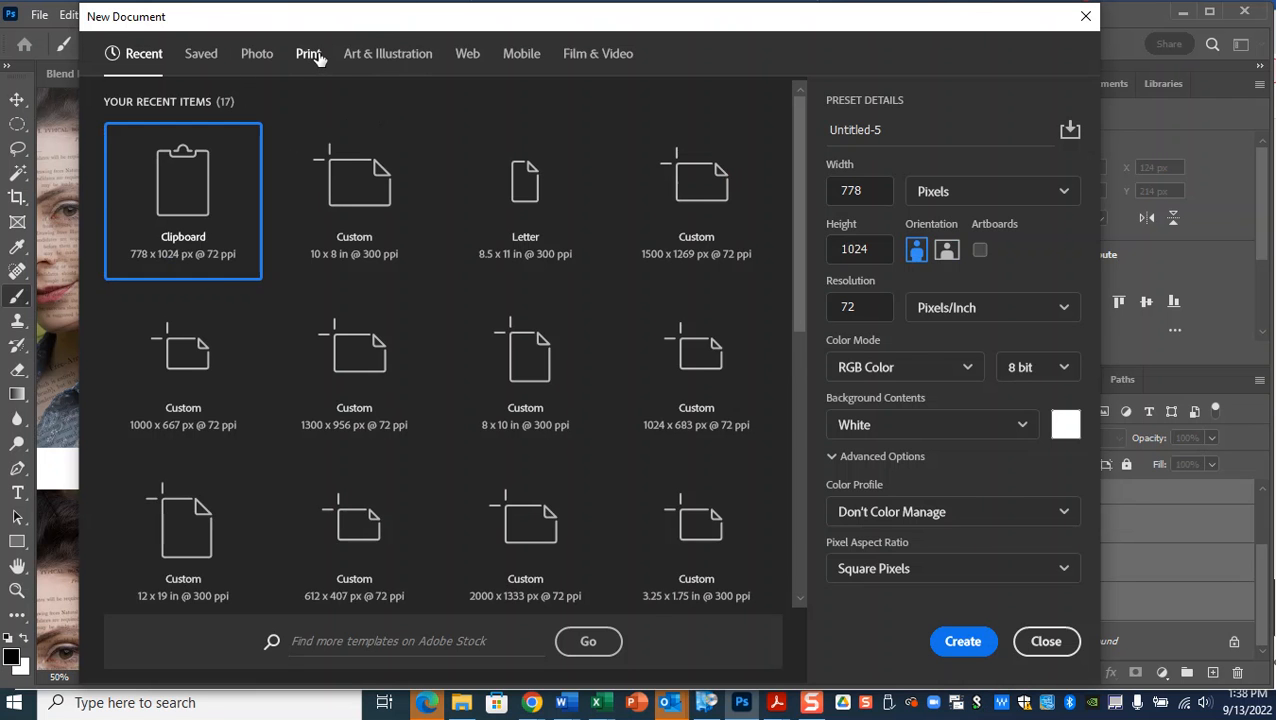
left_click(318, 59)
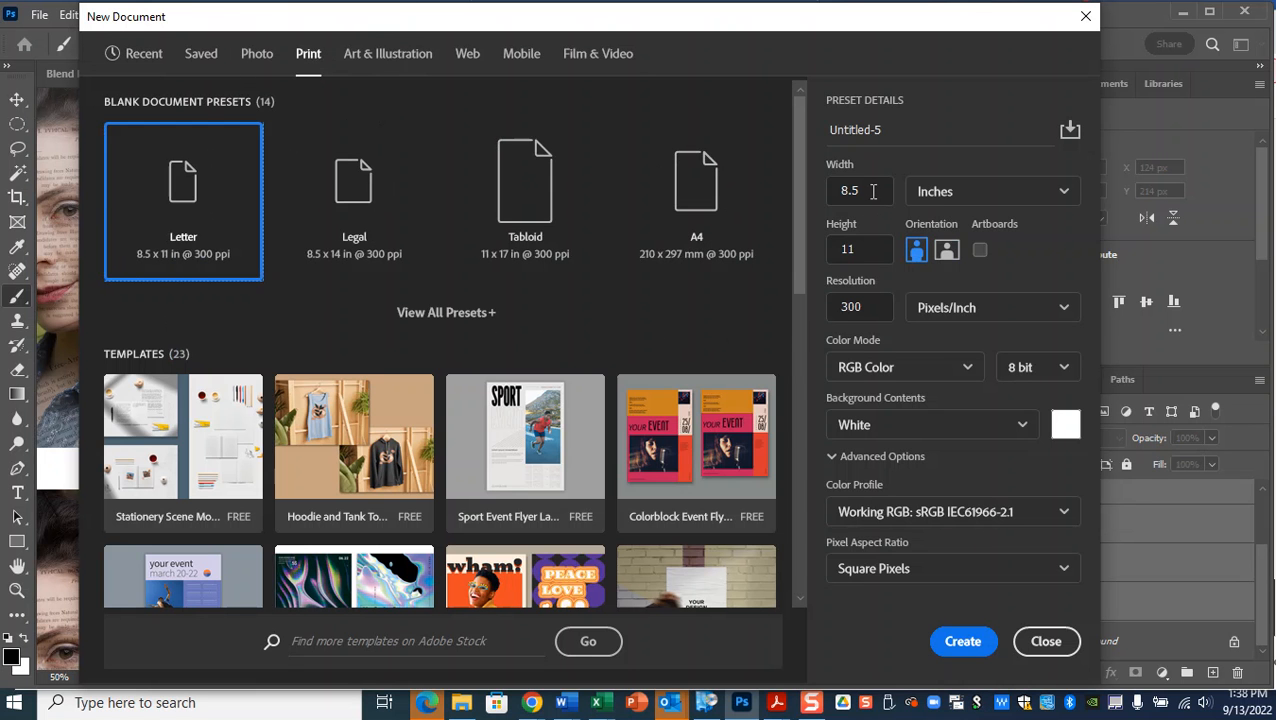
left_click(865, 201)
type("8")
left_click(862, 250)
type("1")
left_click(947, 251)
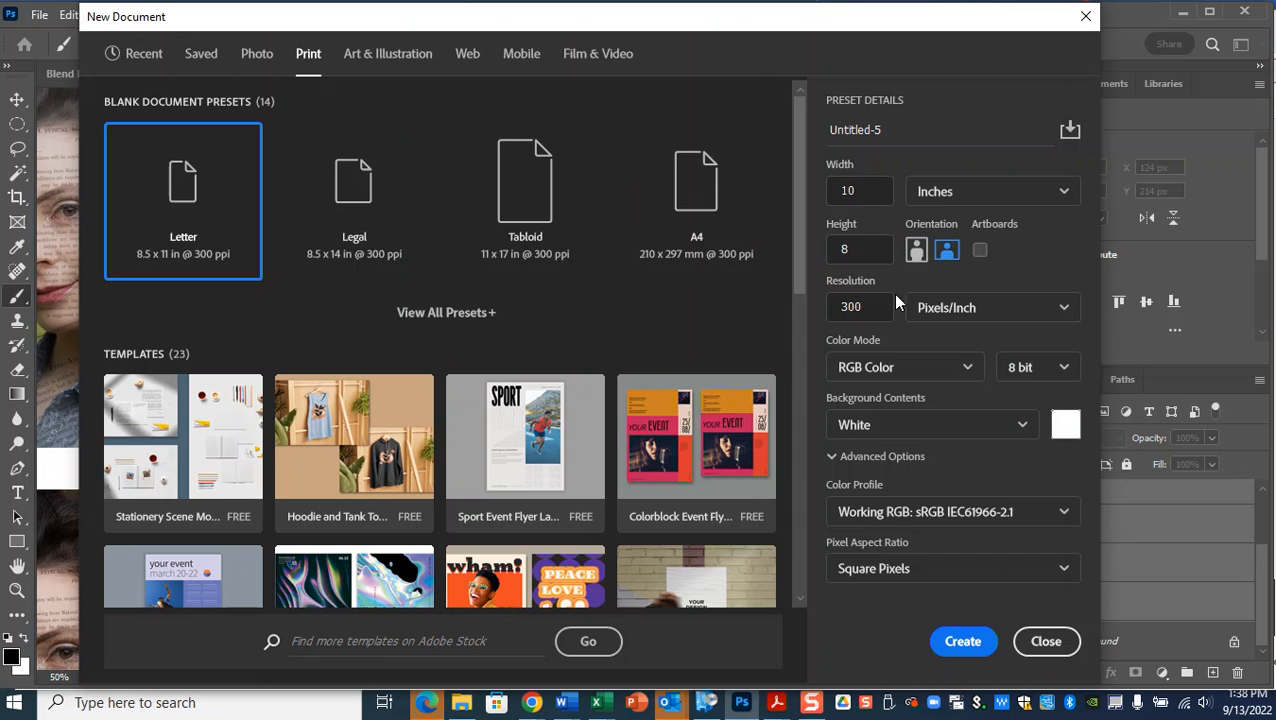
Step: Name the new document Clipping Mask Practice - Mug World, create it, and collapse the History panel
left_click_drag(934, 137, 812, 127)
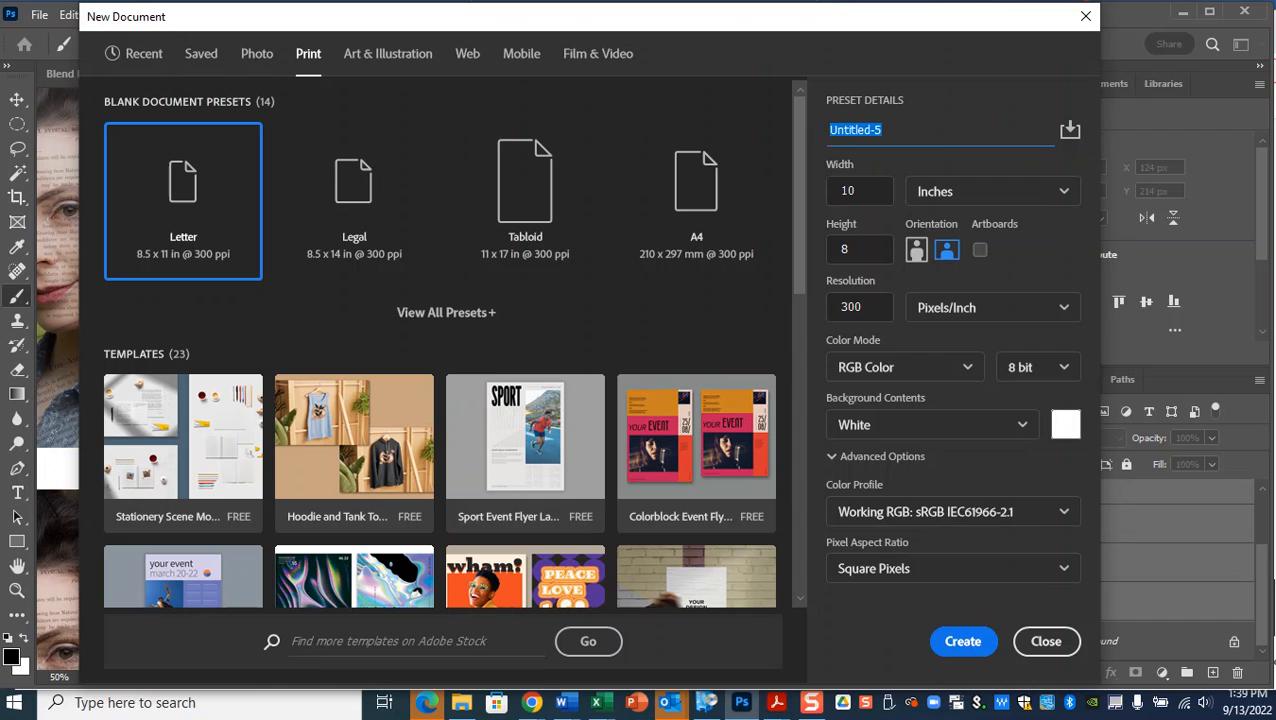
type("ctice")
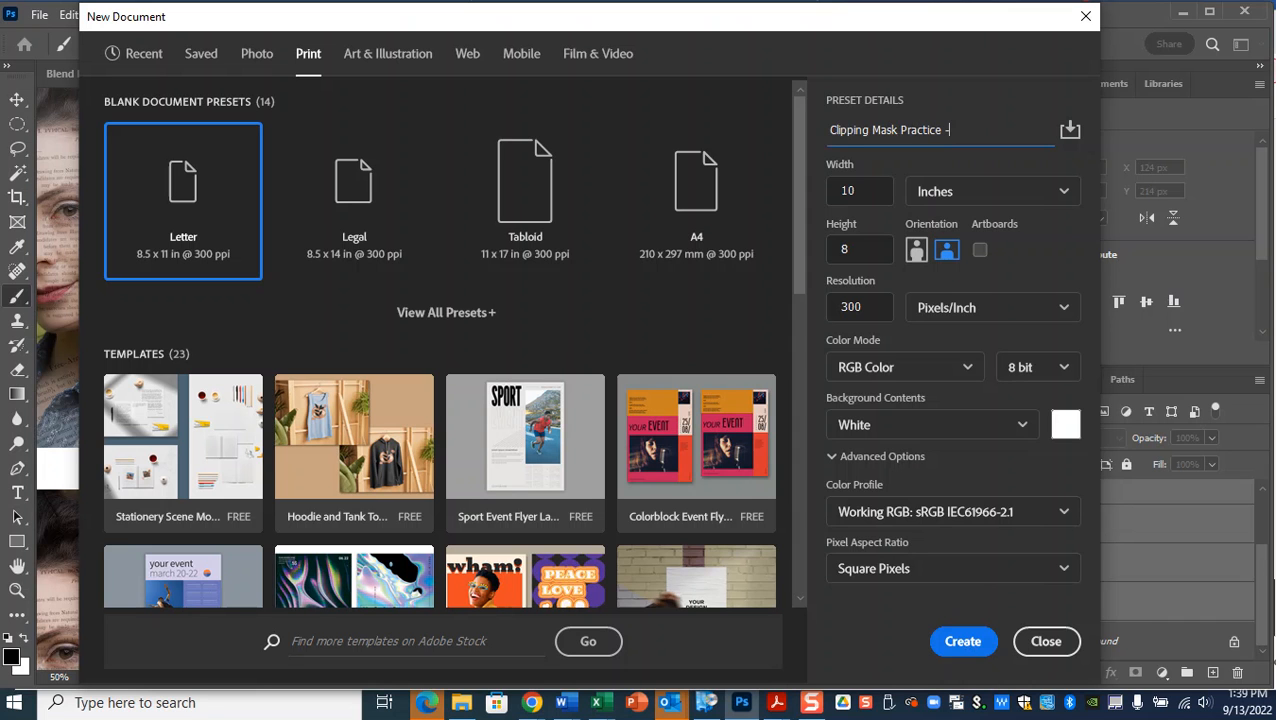
type("World")
left_click(963, 641)
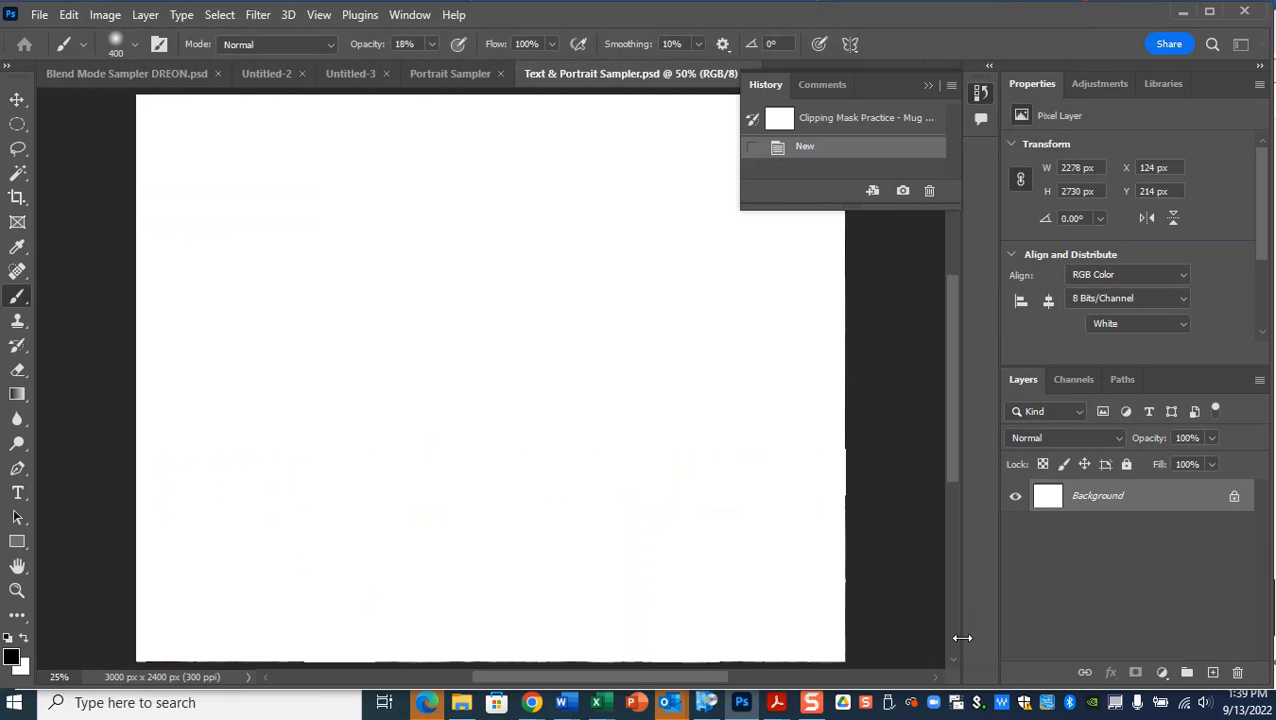
left_click(928, 85)
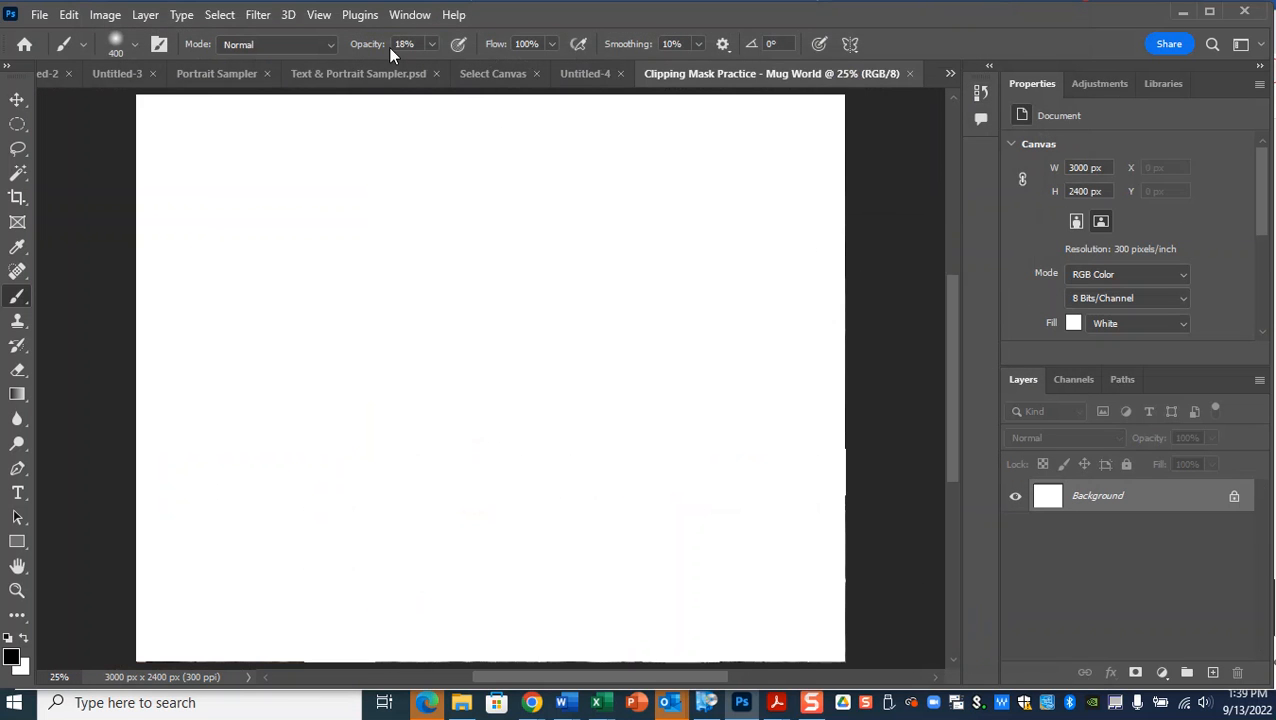
Step: Open the image Coffee_Cup_Large_8x10 (1).jpg from the Downloads folder
left_click(40, 14)
left_click(74, 50)
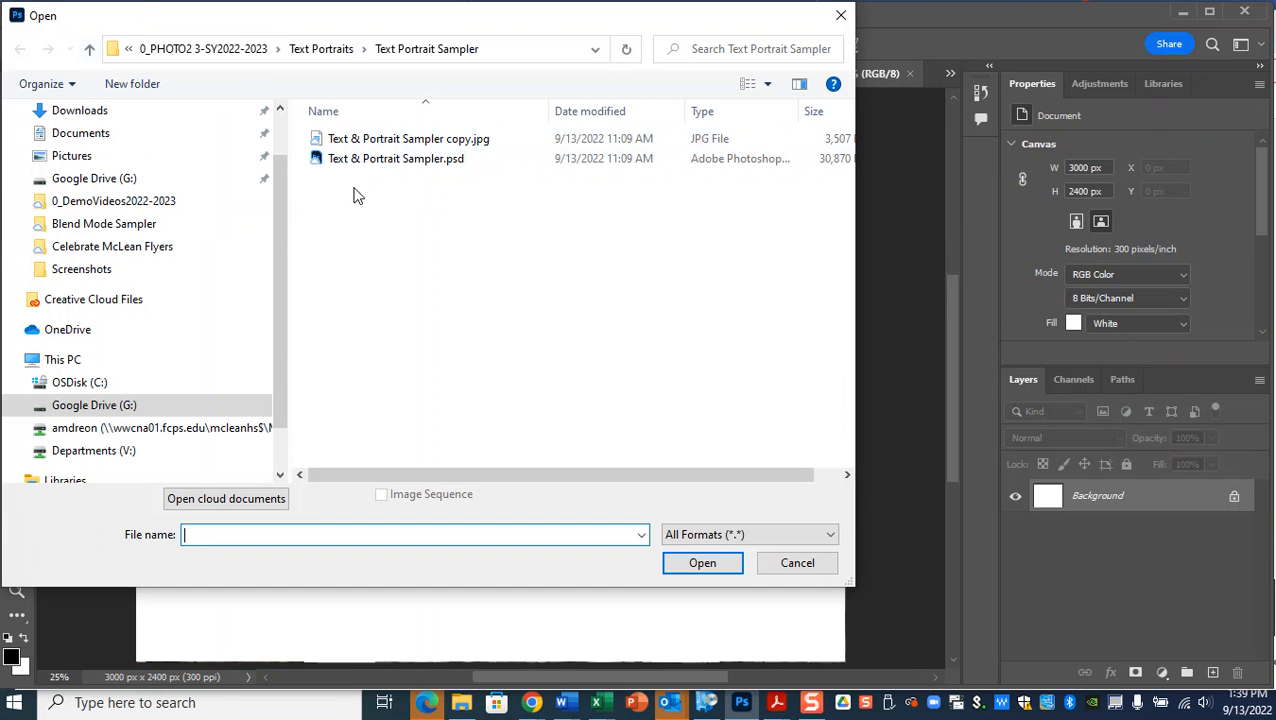
left_click(96, 115)
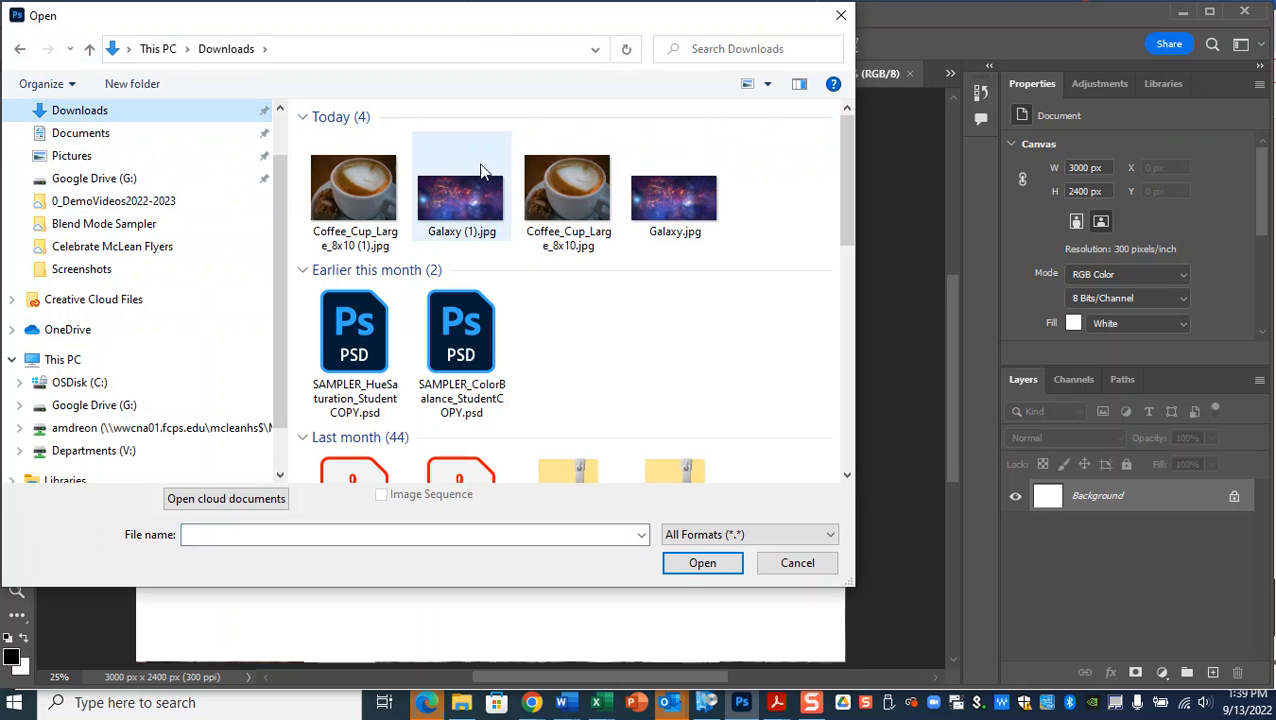
left_click(354, 195)
left_click(690, 564)
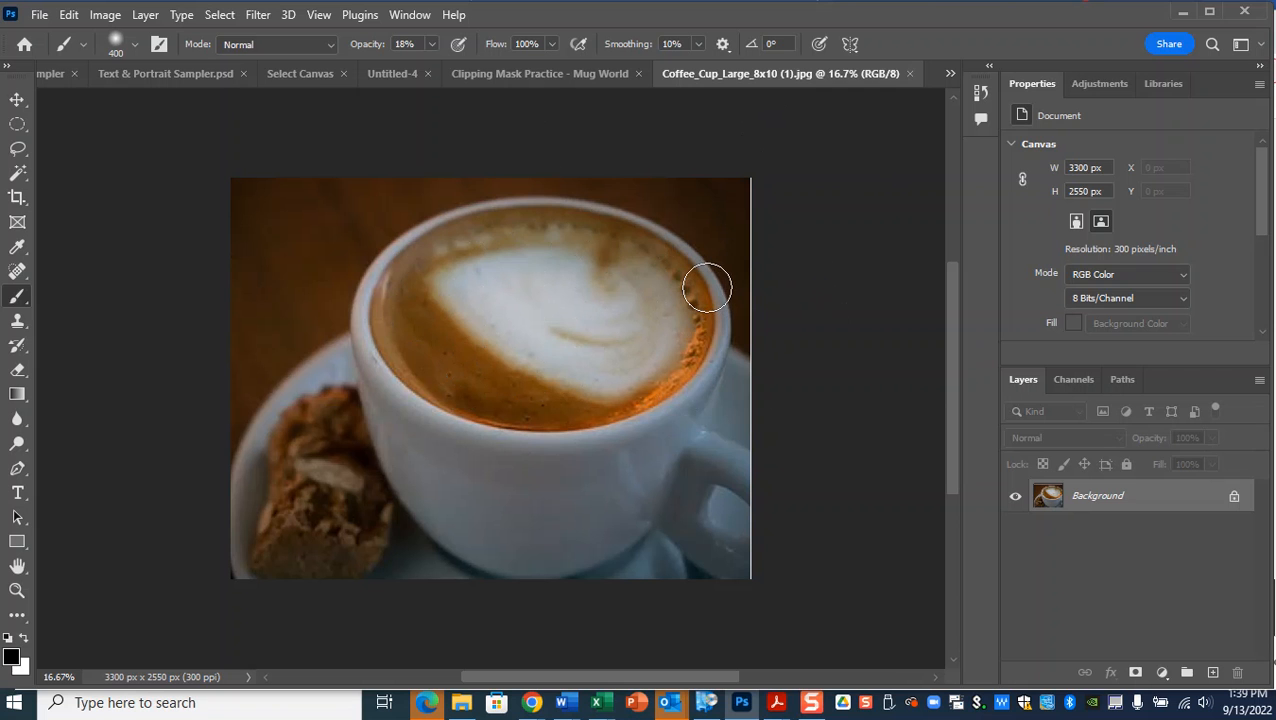
Step: Copy the entire coffee cup image and paste it into the Clipping Mask Practice - Mug World document
key("ctrl+a")
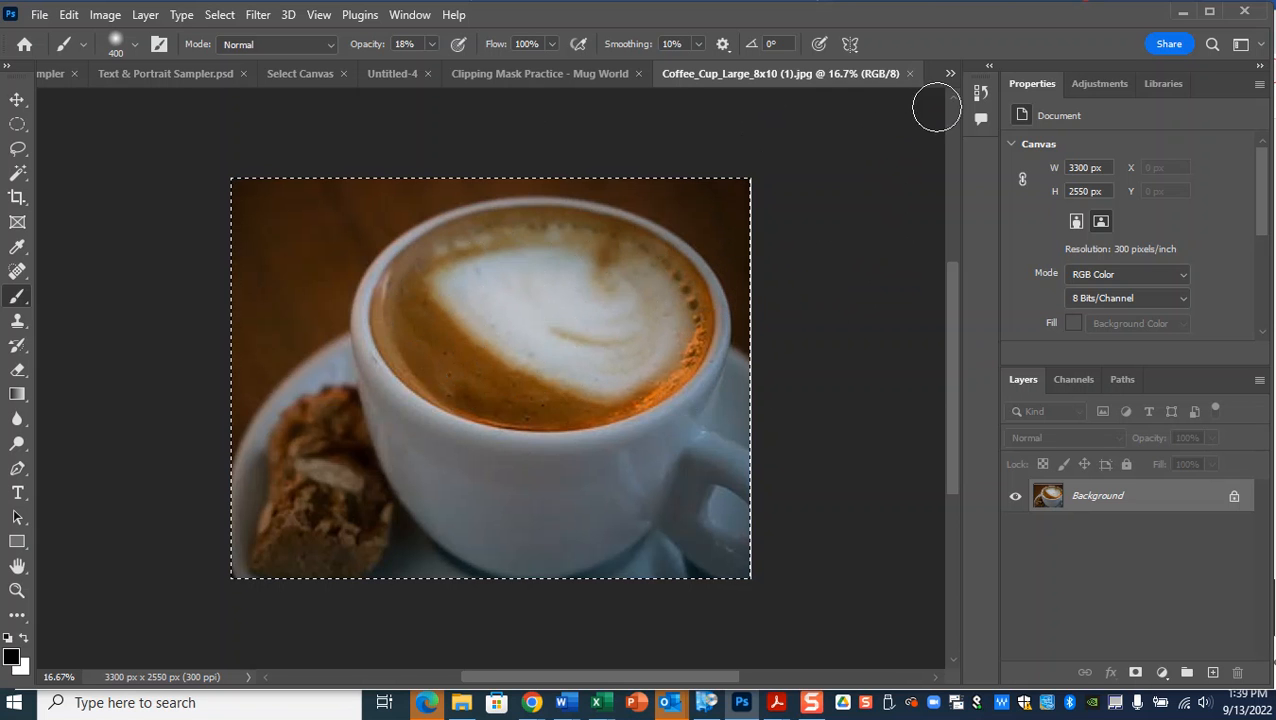
left_click(948, 76)
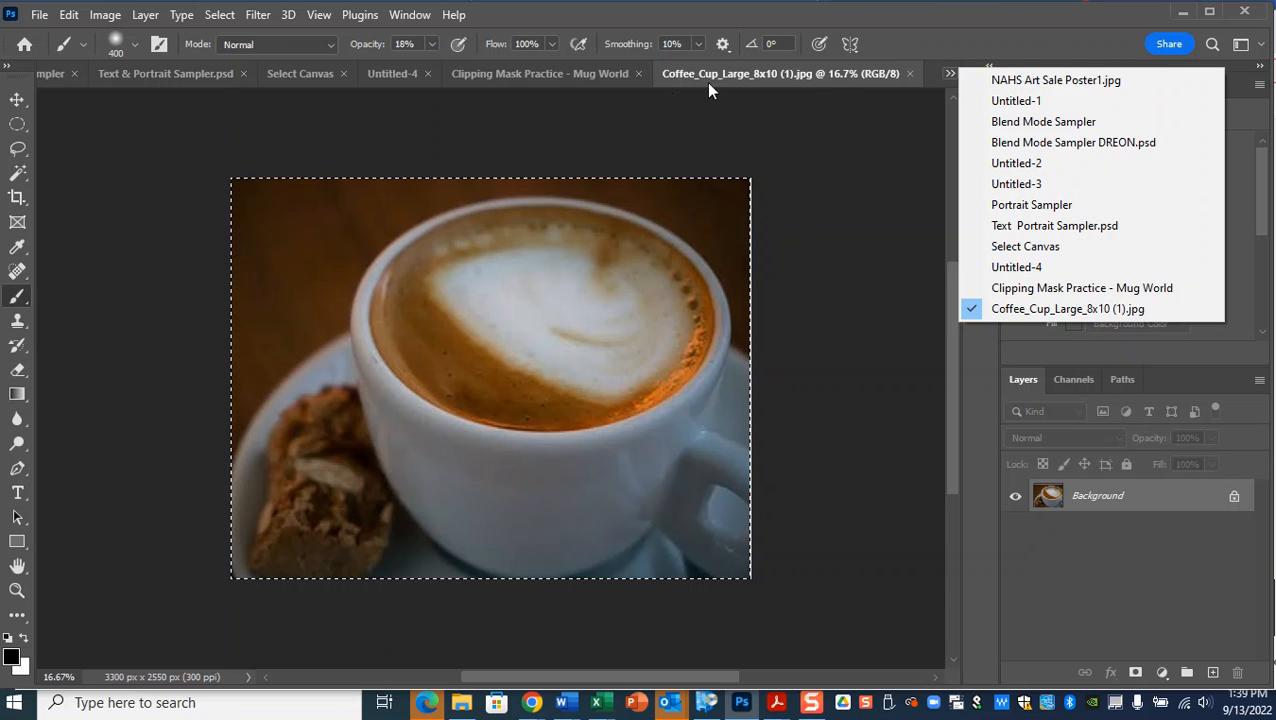
left_click(570, 74)
key("ctrl+v")
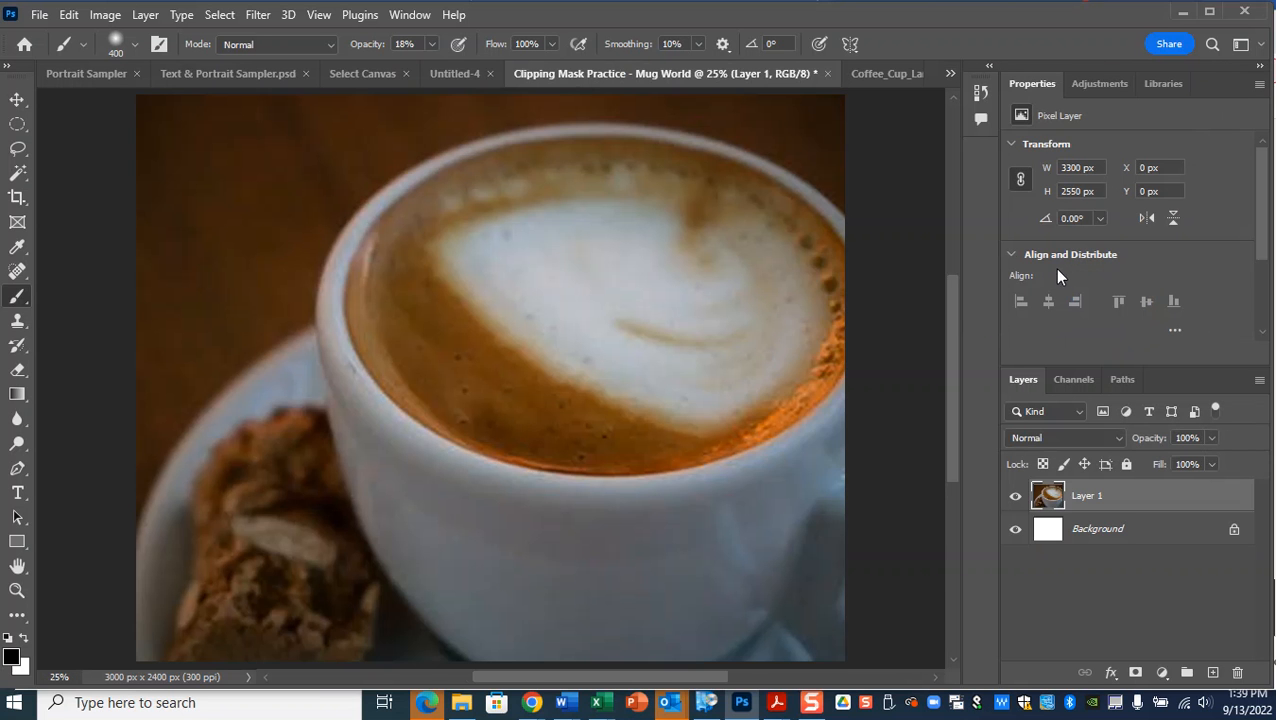
Step: Scale the pasted coffee layer down to about 3151 x 2435 px and shift it so the cup fits the canvas
key("ctrl+t")
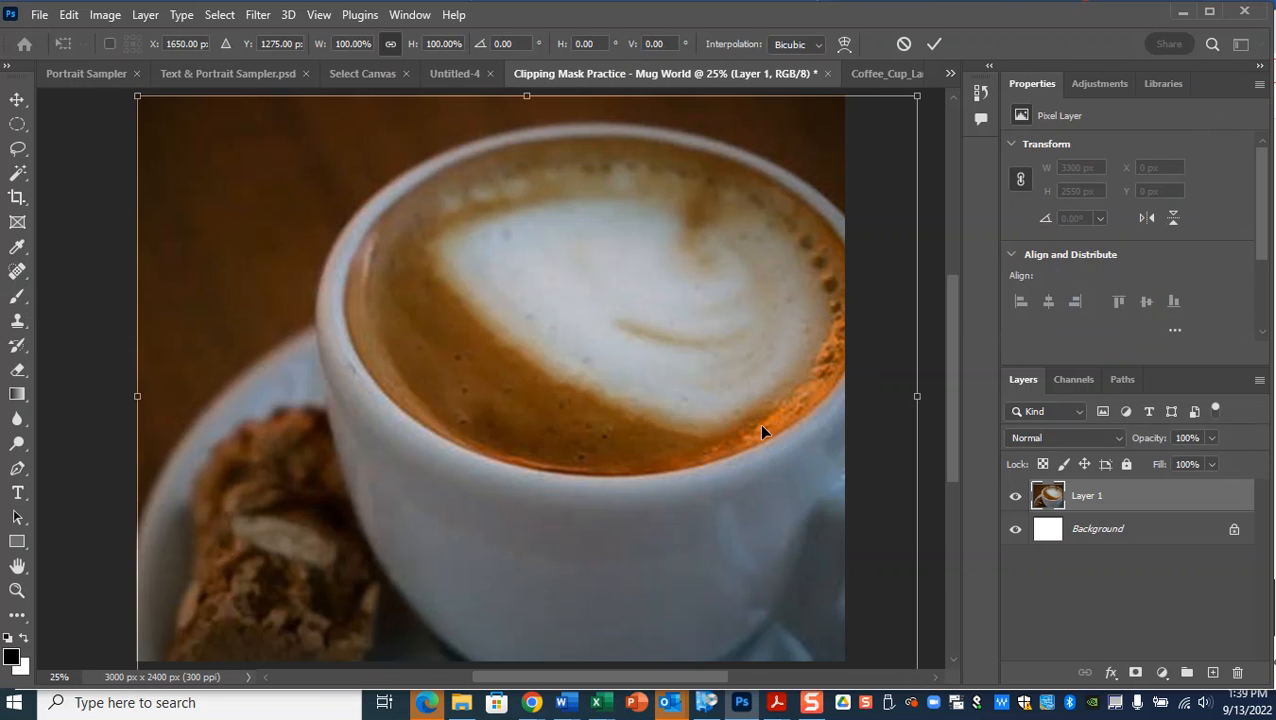
key("ctrl+minus")
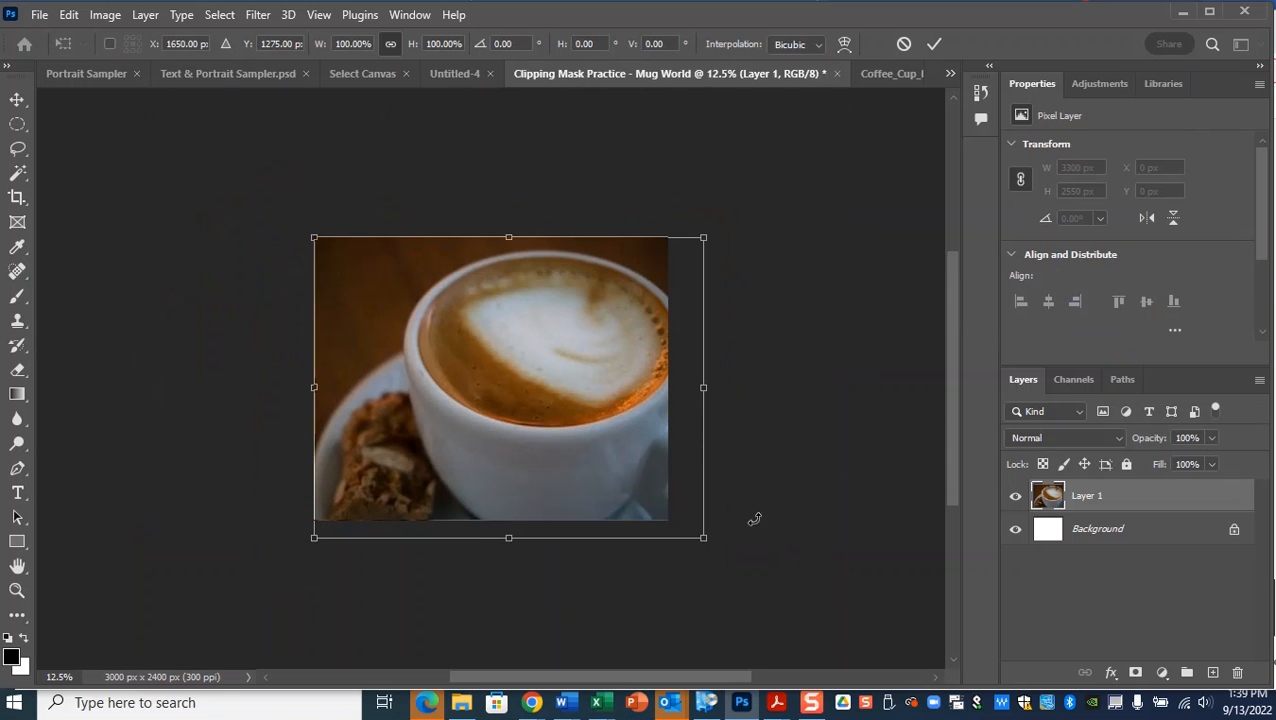
left_click_drag(703, 537, 625, 495)
key("Return")
key("b")
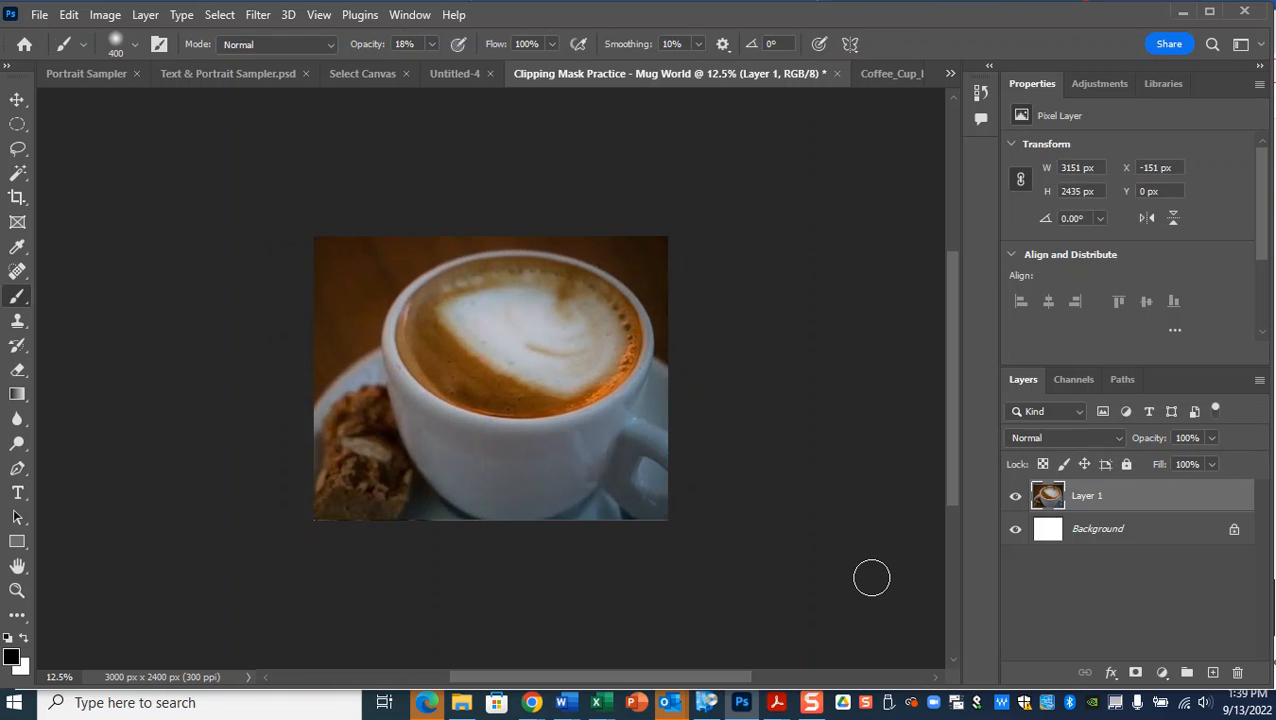
Step: Select the coffee surface inside the cup with the Quick Selection tool
key("ctrl+plus")
key("ctrl+plus")
key("ctrl+minus")
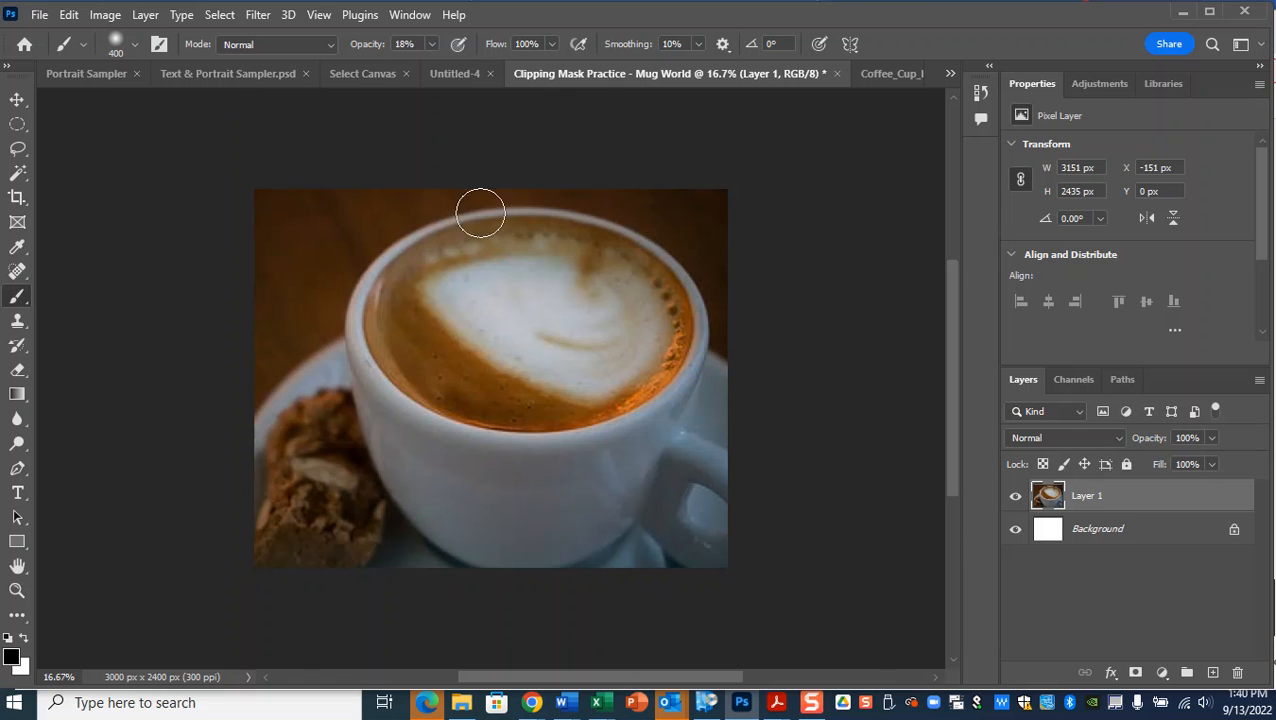
left_click(20, 174)
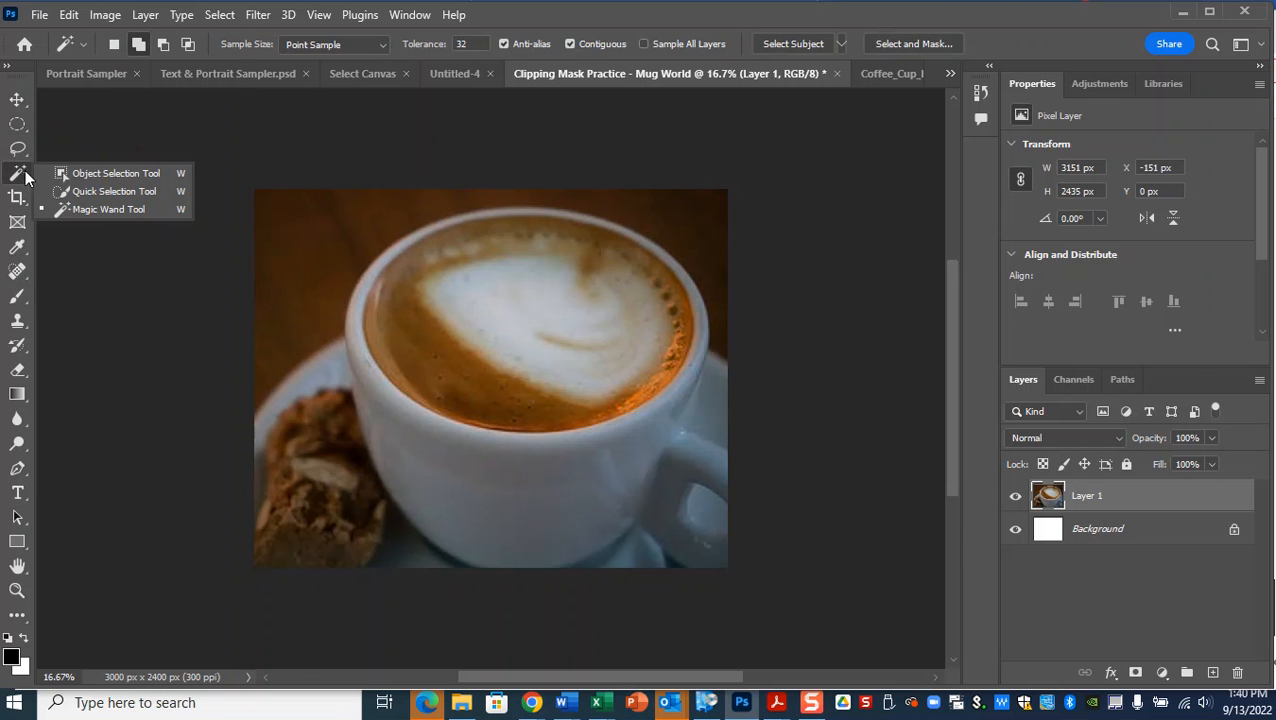
left_click(106, 193)
mouse_move(492, 360)
left_mouse_down()
mouse_move(501, 288)
mouse_move(660, 262)
mouse_move(697, 300)
left_mouse_up()
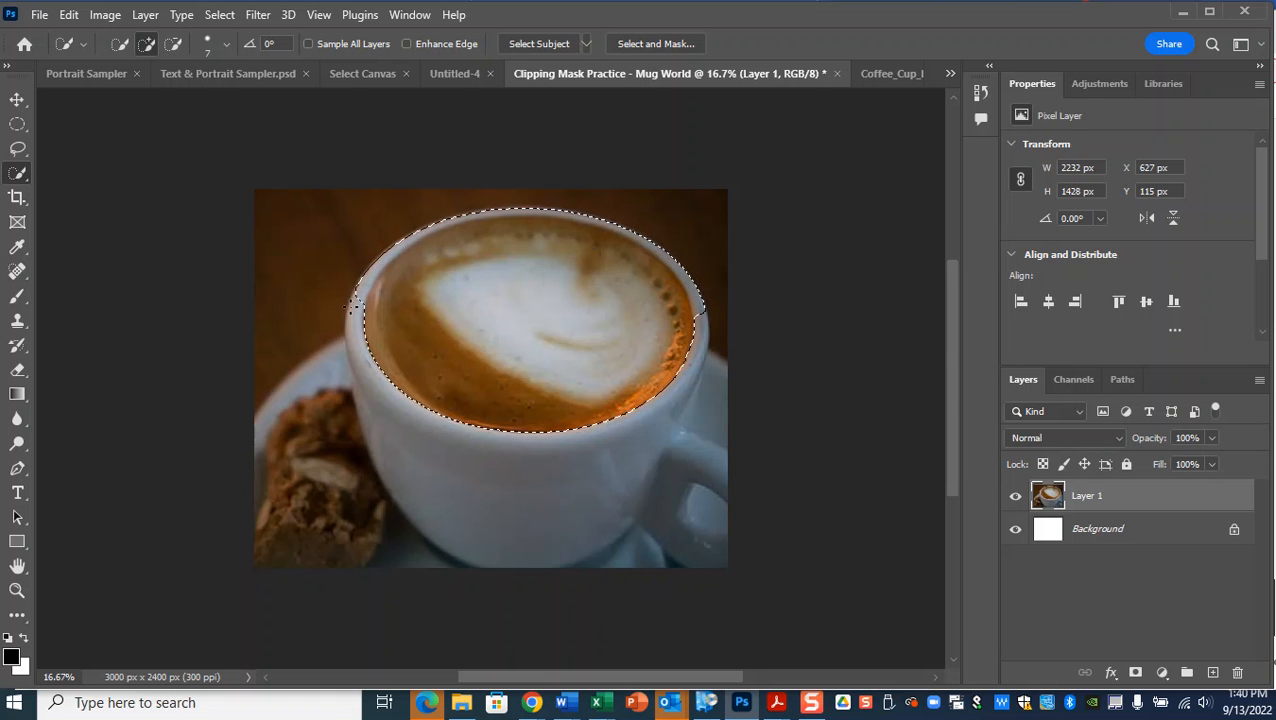
Step: Subtract the white cup rim from the selection along the coffee's upper edge, leaving only the coffee selected
key("ctrl+plus")
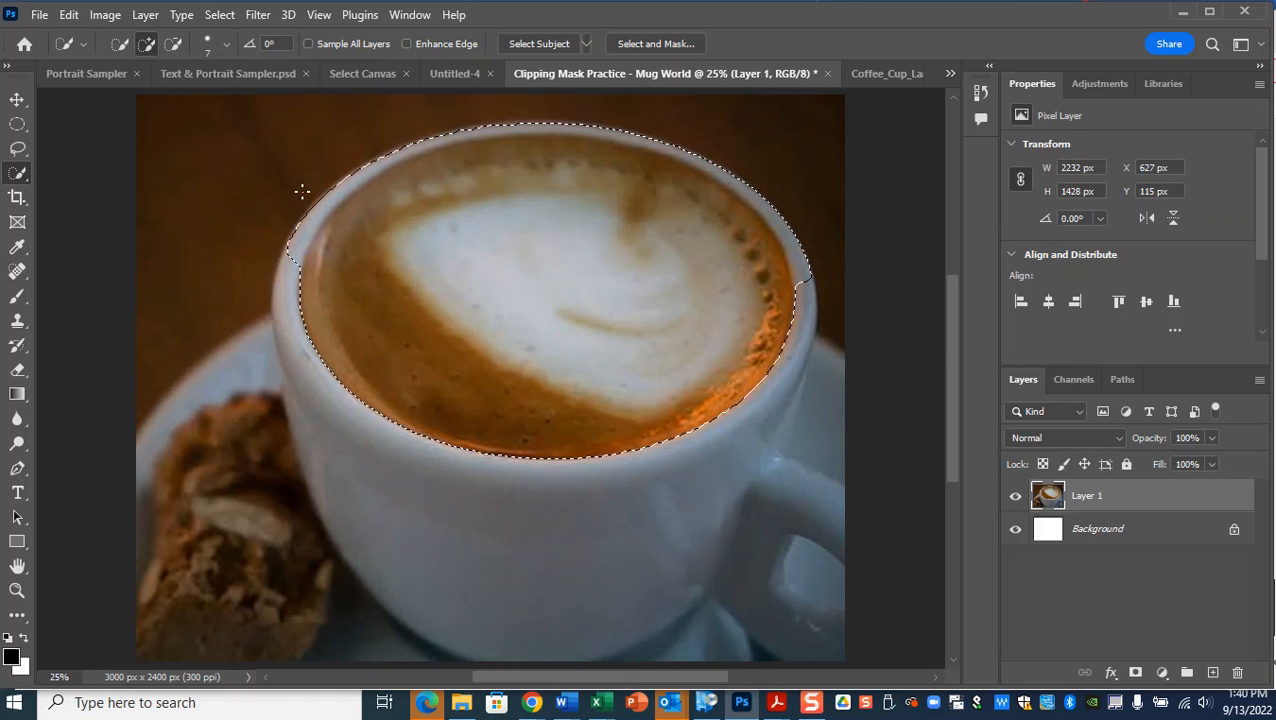
key("alt")
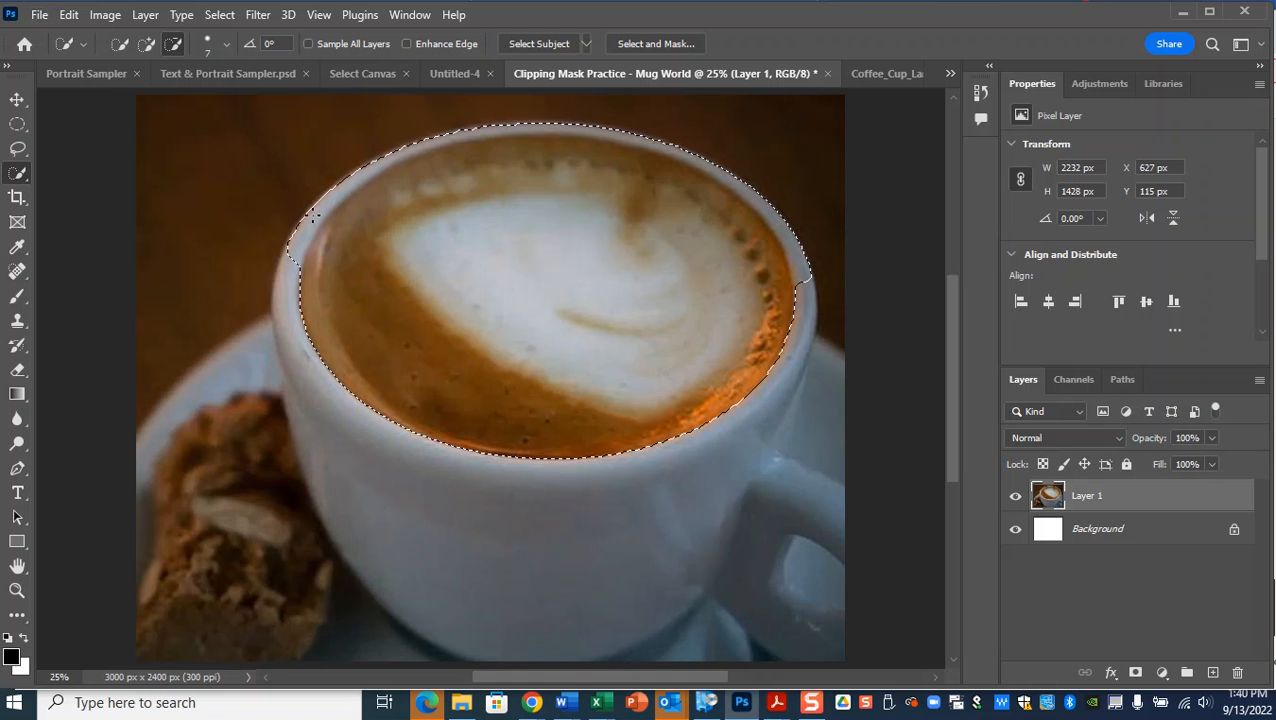
mouse_move(311, 215)
left_mouse_down()
mouse_move(367, 165)
mouse_move(316, 208)
left_mouse_up()
left_click_drag(374, 161, 376, 166)
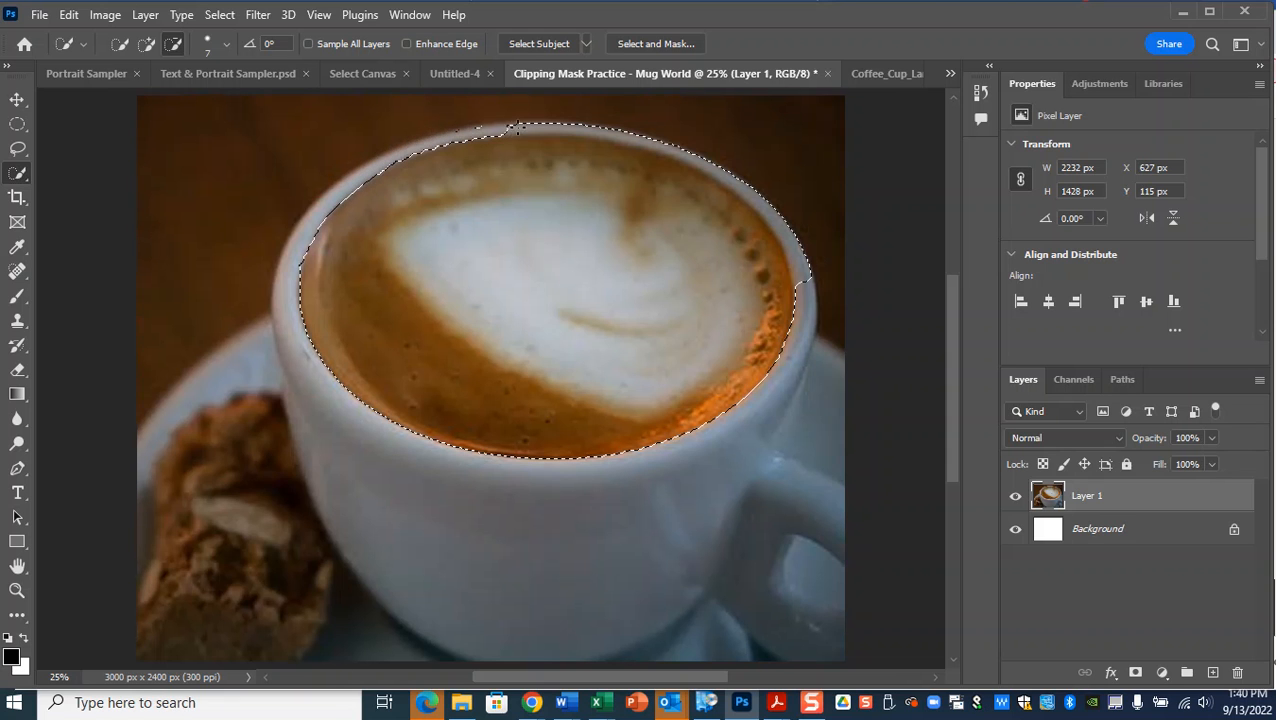
left_click_drag(519, 120, 462, 122)
mouse_move(556, 125)
left_mouse_down()
mouse_move(657, 143)
mouse_move(597, 120)
mouse_move(632, 129)
mouse_move(748, 186)
left_mouse_up()
mouse_move(686, 145)
left_mouse_down()
mouse_move(787, 218)
mouse_move(798, 244)
mouse_move(765, 204)
mouse_move(801, 271)
mouse_move(800, 346)
left_mouse_up()
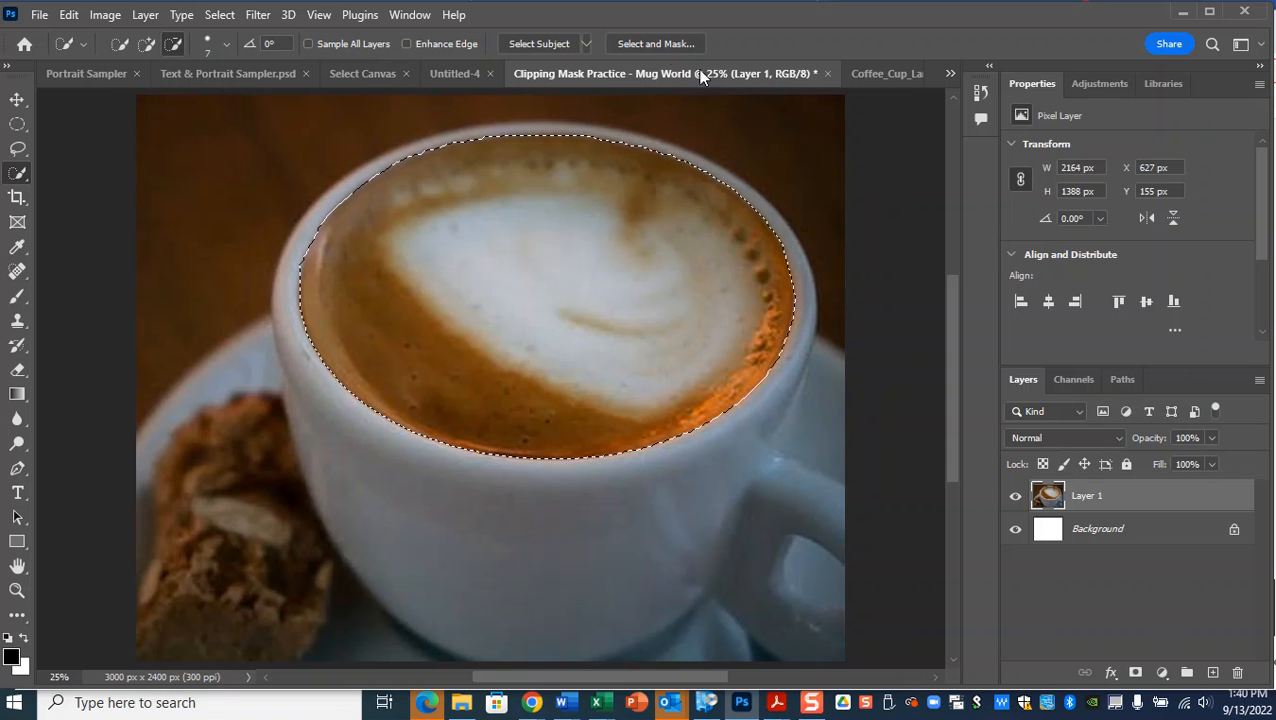
Step: Open Select and Mask in Black & White view and subtract the stray slivers beside the oval with a size 45 brush
left_click(655, 43)
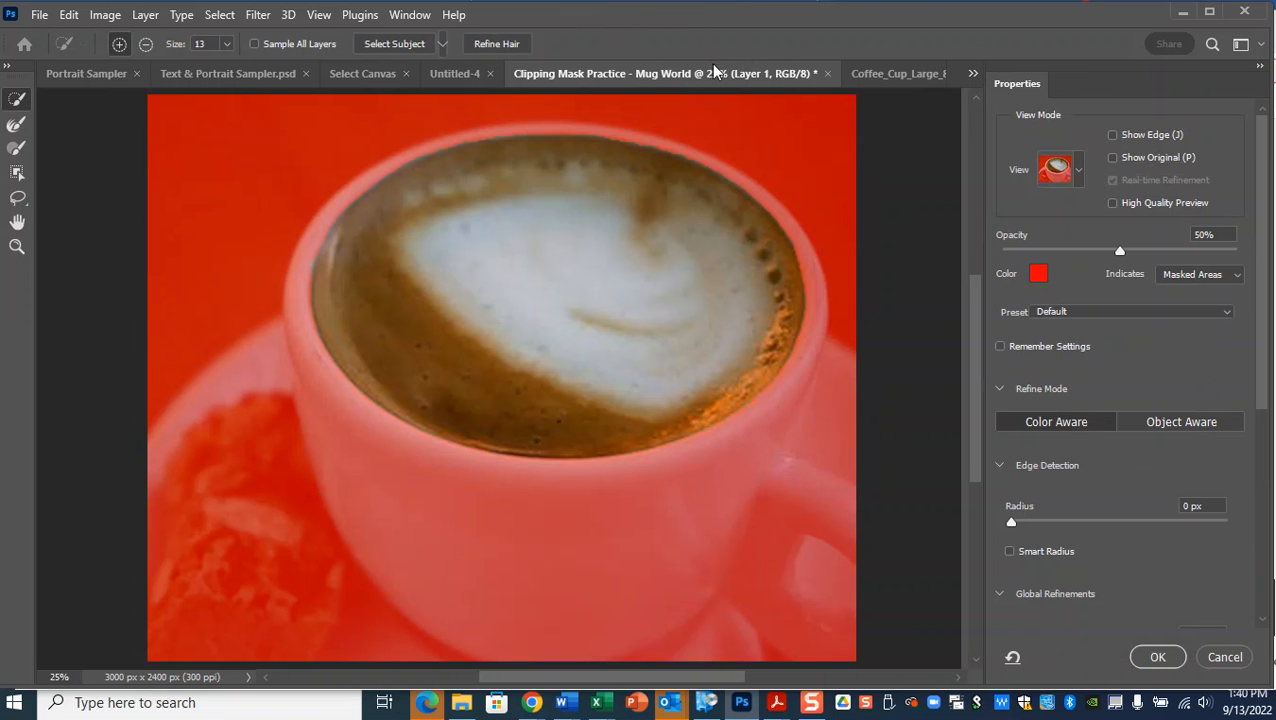
left_click(1078, 171)
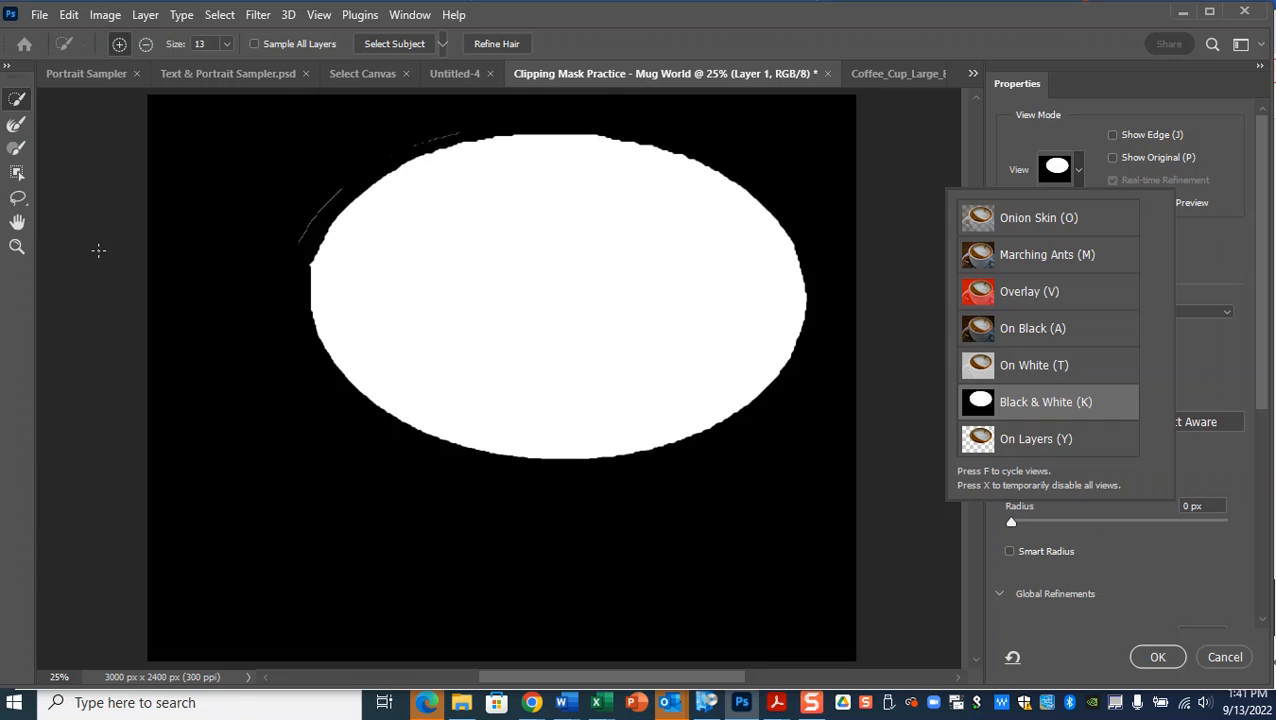
left_click(146, 47)
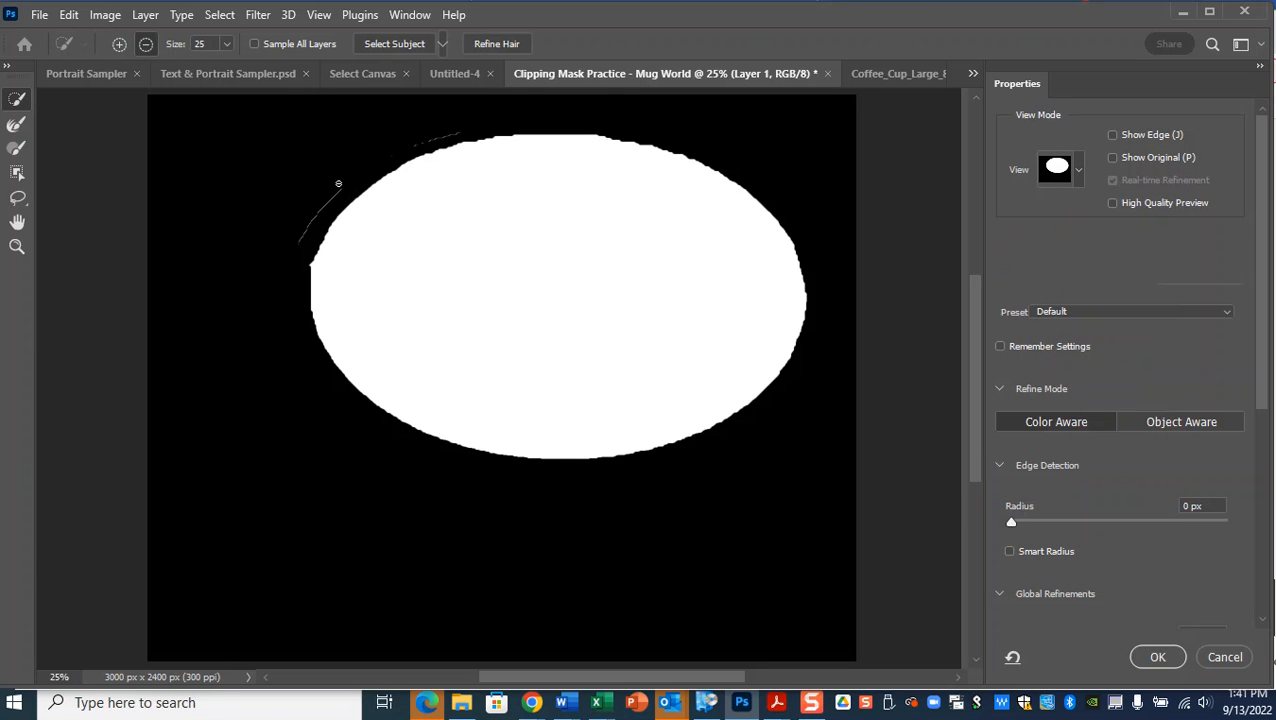
key("bracketright")
left_click(316, 213)
left_click(399, 173)
left_click(449, 129)
Step: Enable Smart Radius and set the edge detection radius to 0 px
left_click(1009, 552)
left_click(1037, 522)
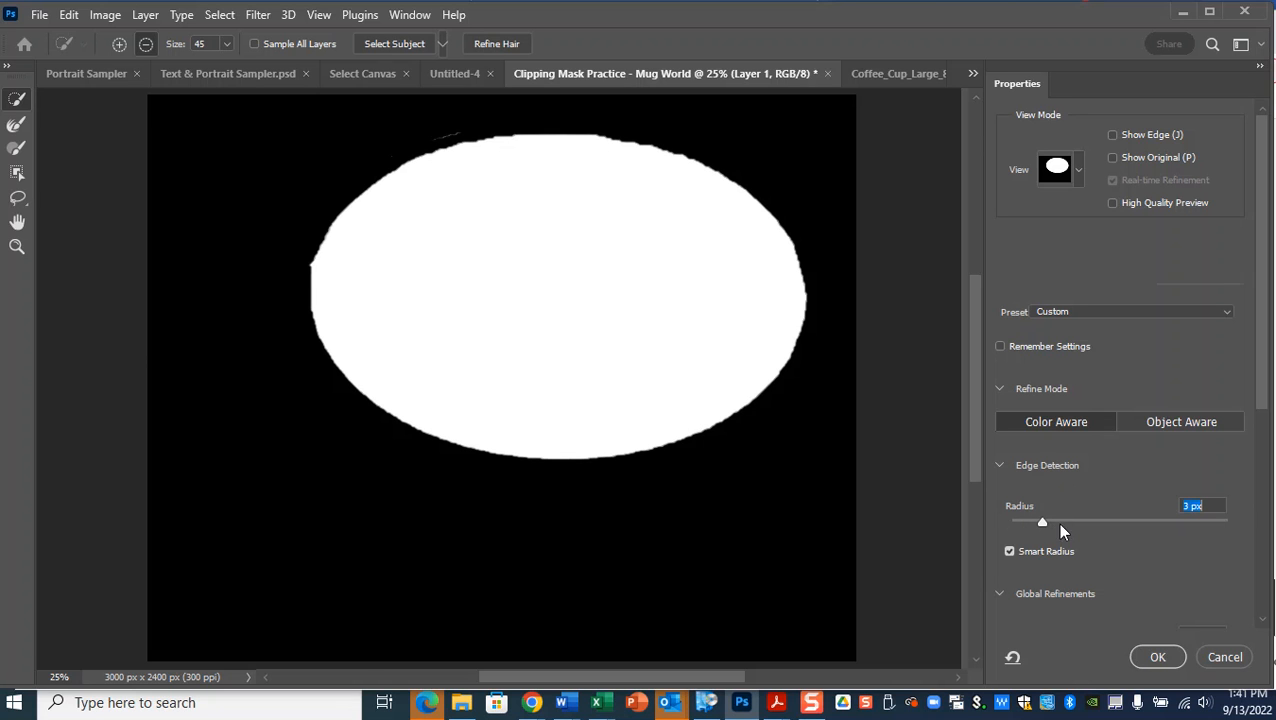
left_click_drag(1045, 521, 1051, 522)
key("Down")
key("Down")
key("Down")
key("Down")
Step: Raise the selection's Smooth refinement to 98
left_click_drag(1264, 299, 1264, 433)
left_click_drag(1012, 411, 1178, 418)
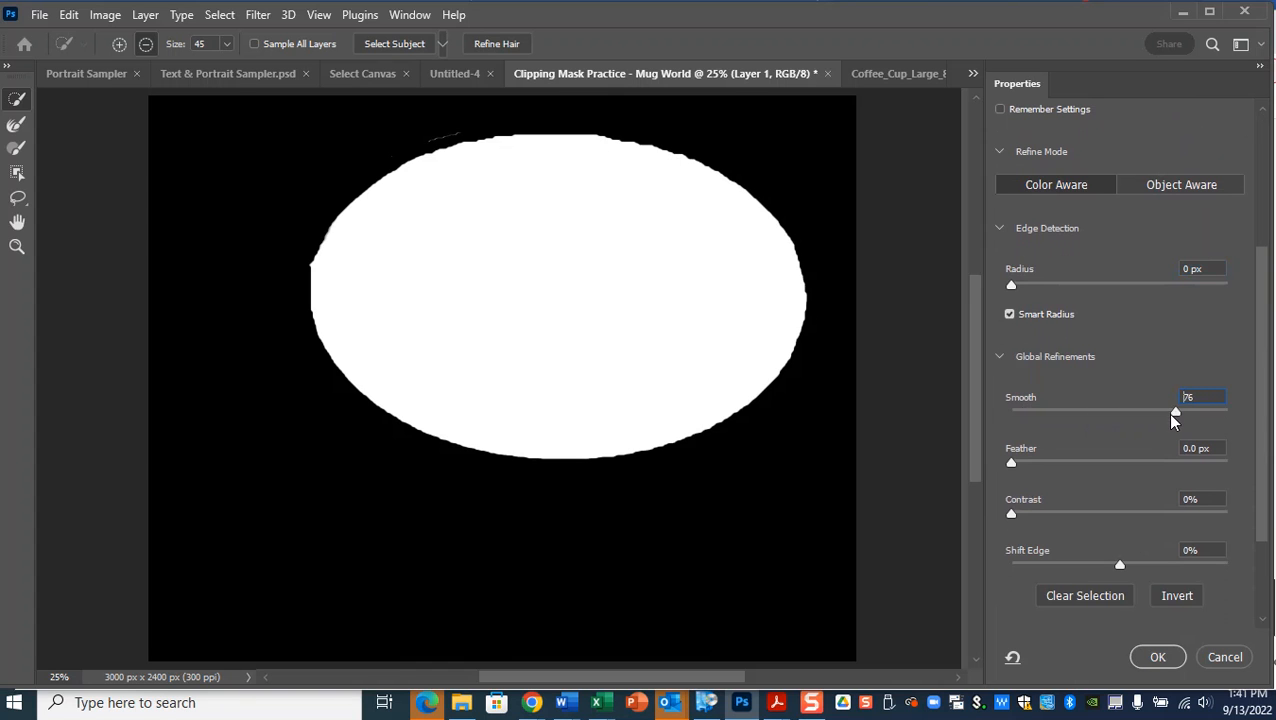
left_click_drag(1178, 417, 1217, 422)
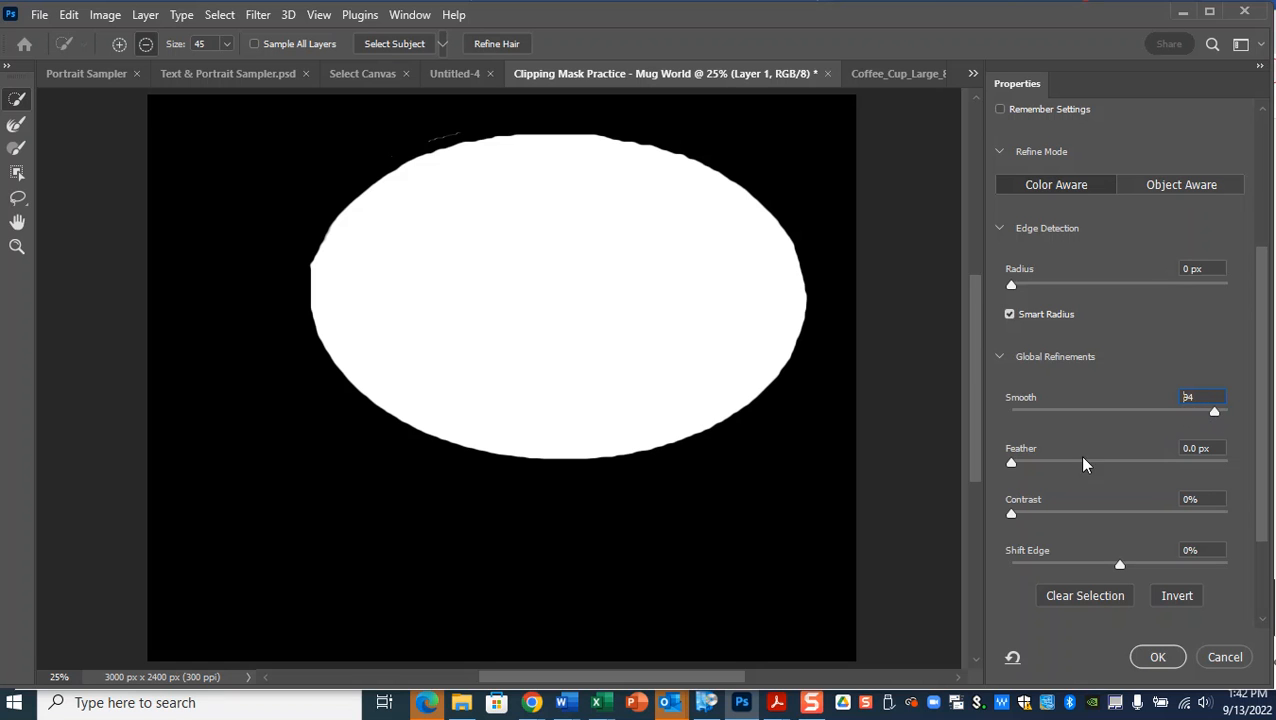
left_click_drag(1216, 418, 1224, 416)
Step: Set the selection's feather to about 19.1 px and preview it in Marching Ants view
left_click_drag(1012, 464, 1115, 467)
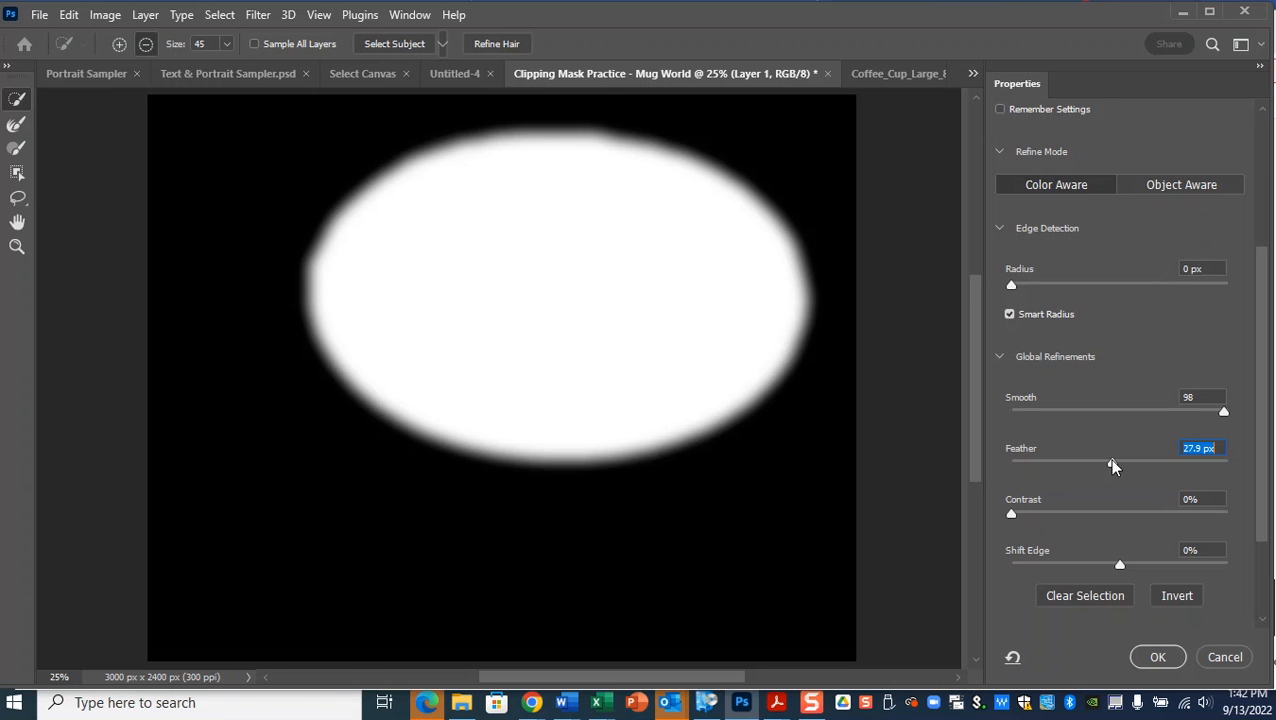
left_click_drag(1113, 467, 1098, 467)
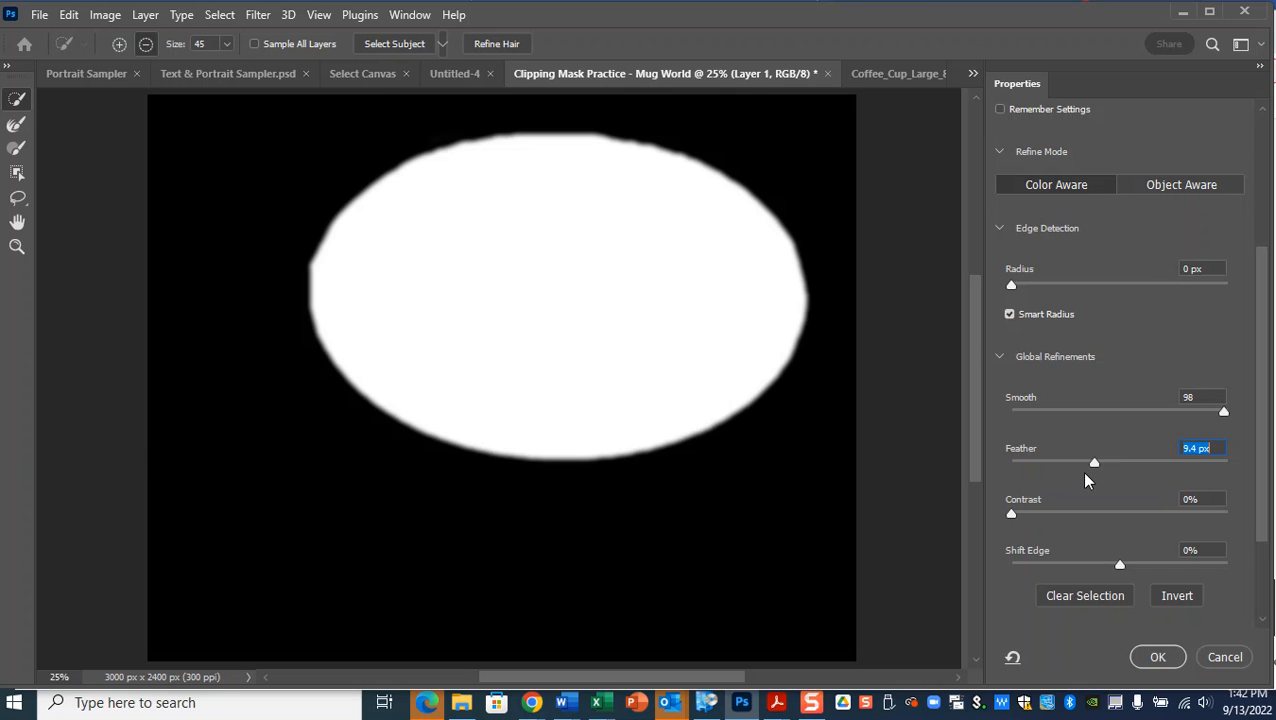
scroll(1185, 392, "up", 3)
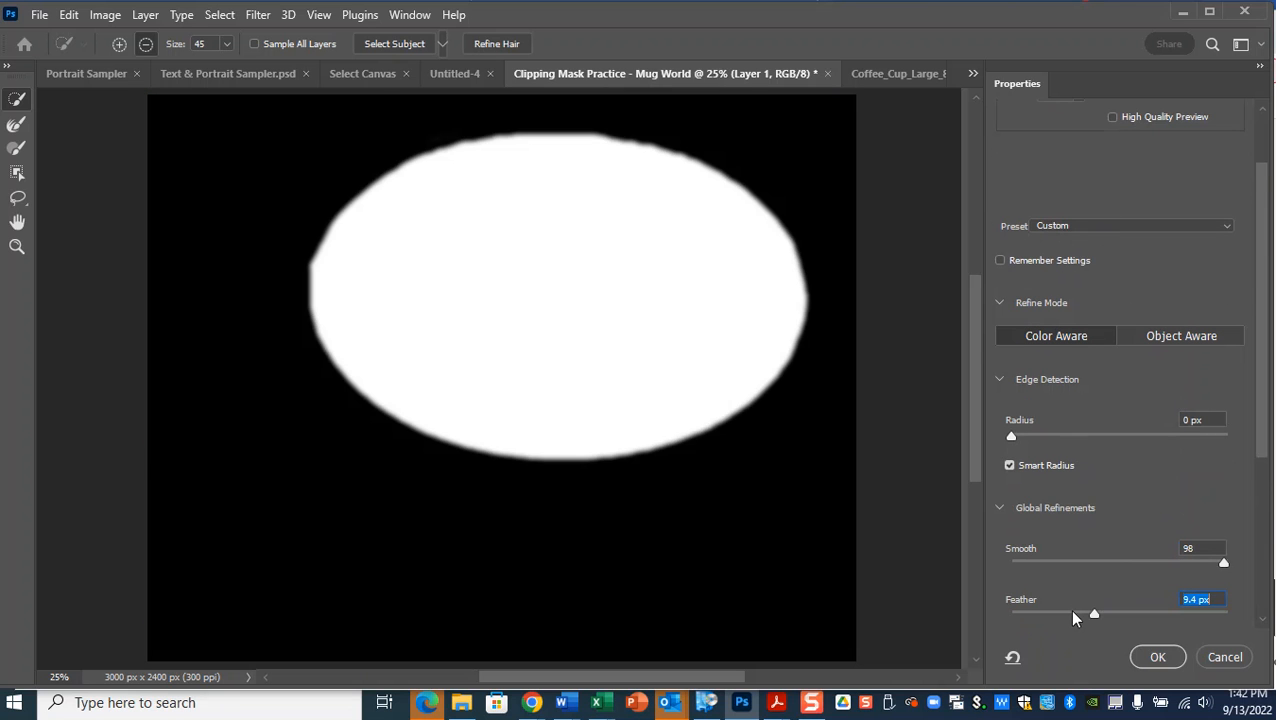
left_click_drag(1095, 614, 1105, 614)
scroll(1256, 250, "up", 2)
key("m")
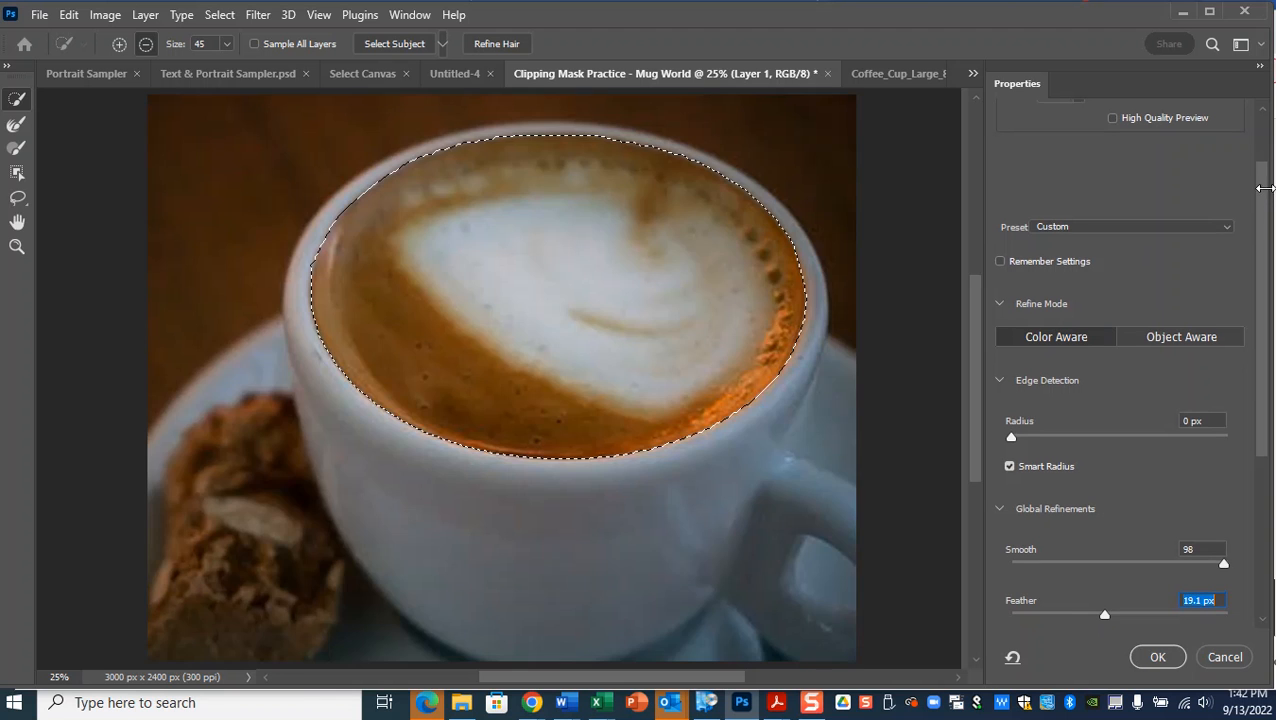
Step: Preview the feathered oval selection in Black & White view and switch the view mode to Overlay
key("k")
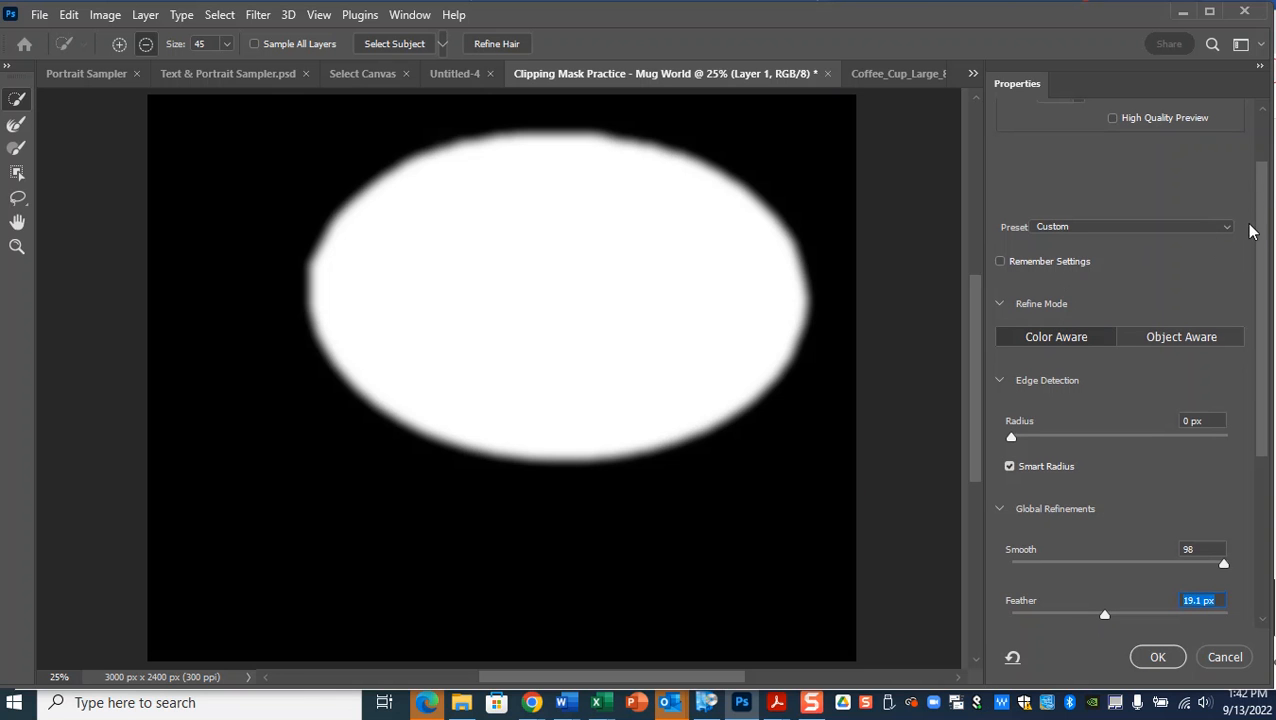
left_click_drag(1262, 233, 1263, 167)
left_click(1076, 171)
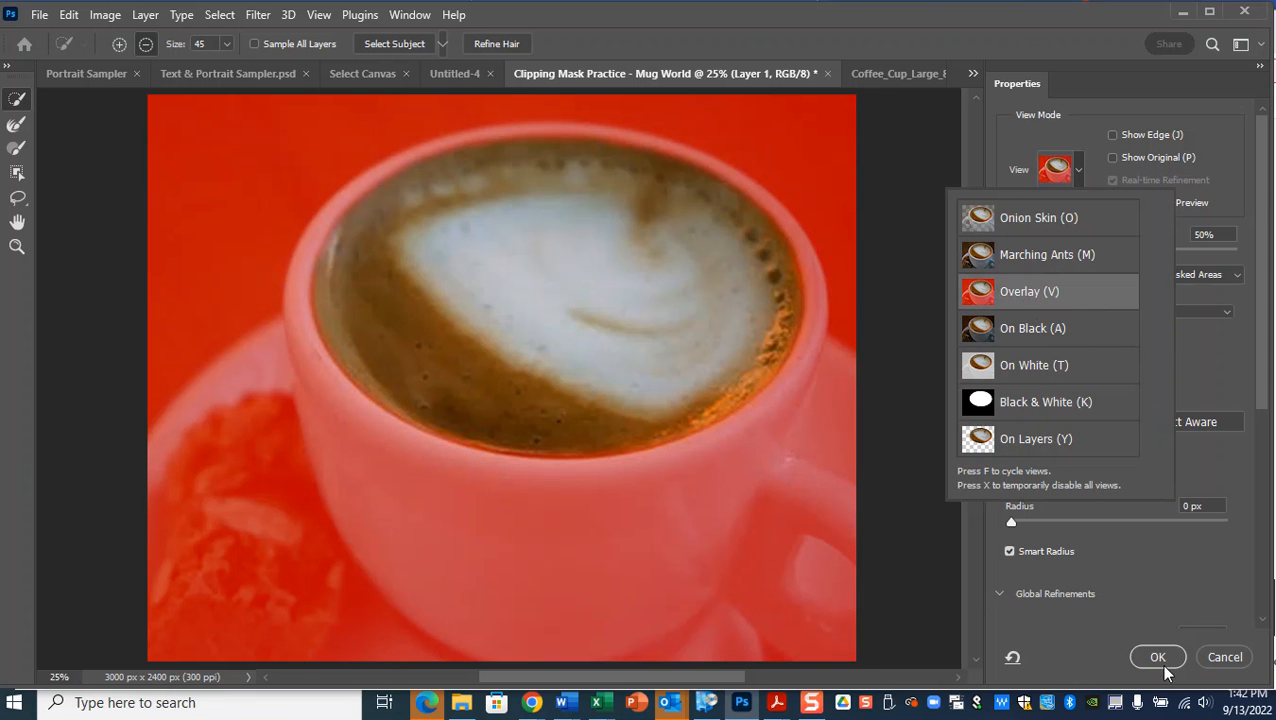
left_click(1180, 560)
Step: Set the refined selection's output to New Layer with Layer Mask and apply Select and Mask
scroll(1188, 576, "down", 2)
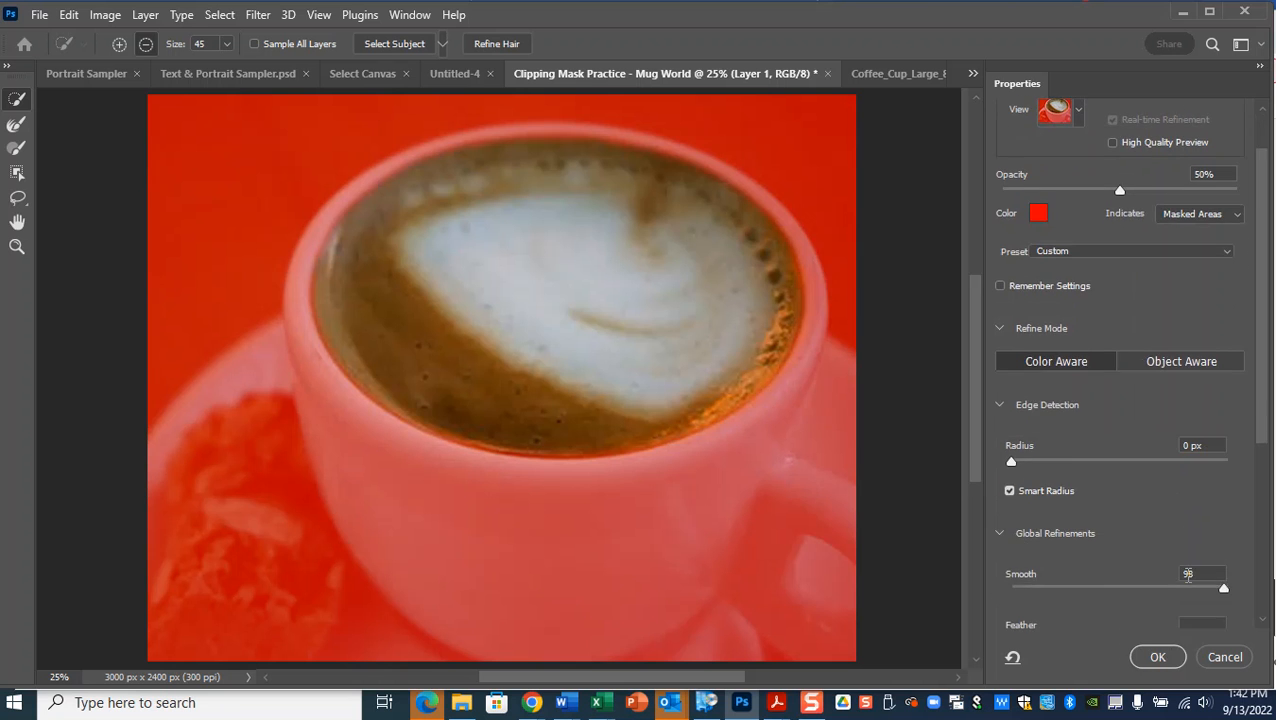
scroll(1188, 574, "down", 10)
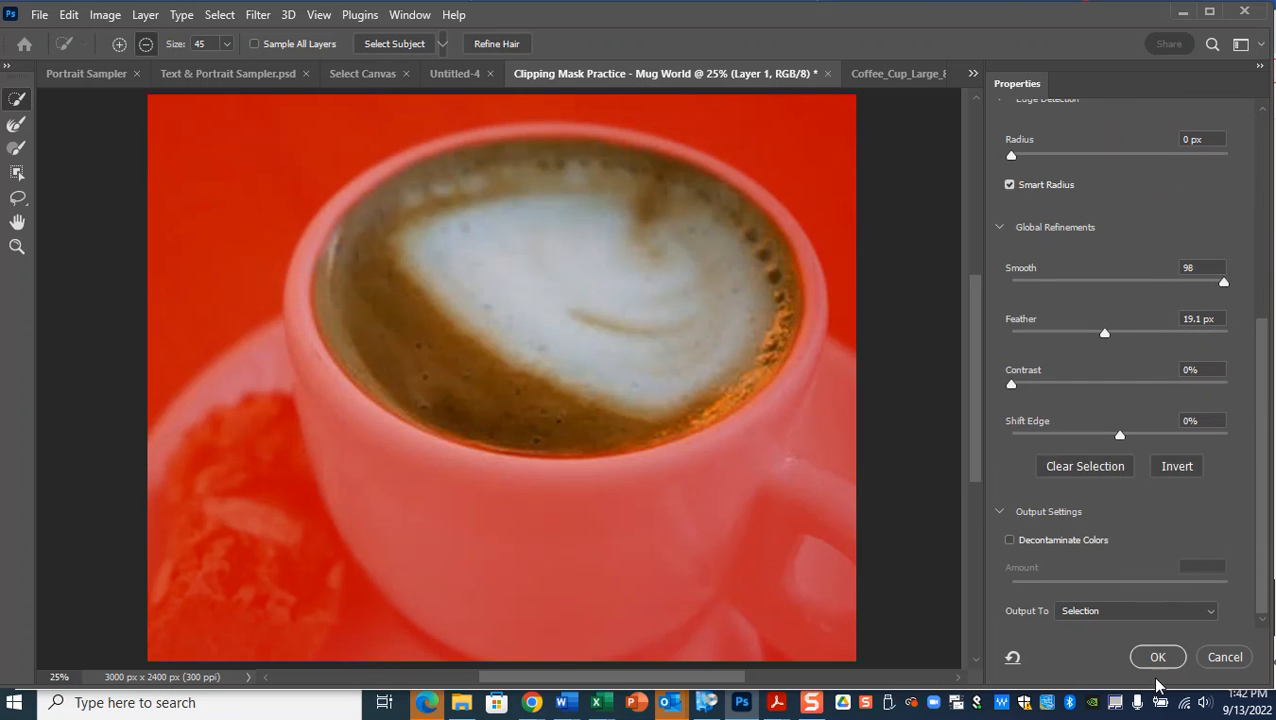
left_click(1148, 610)
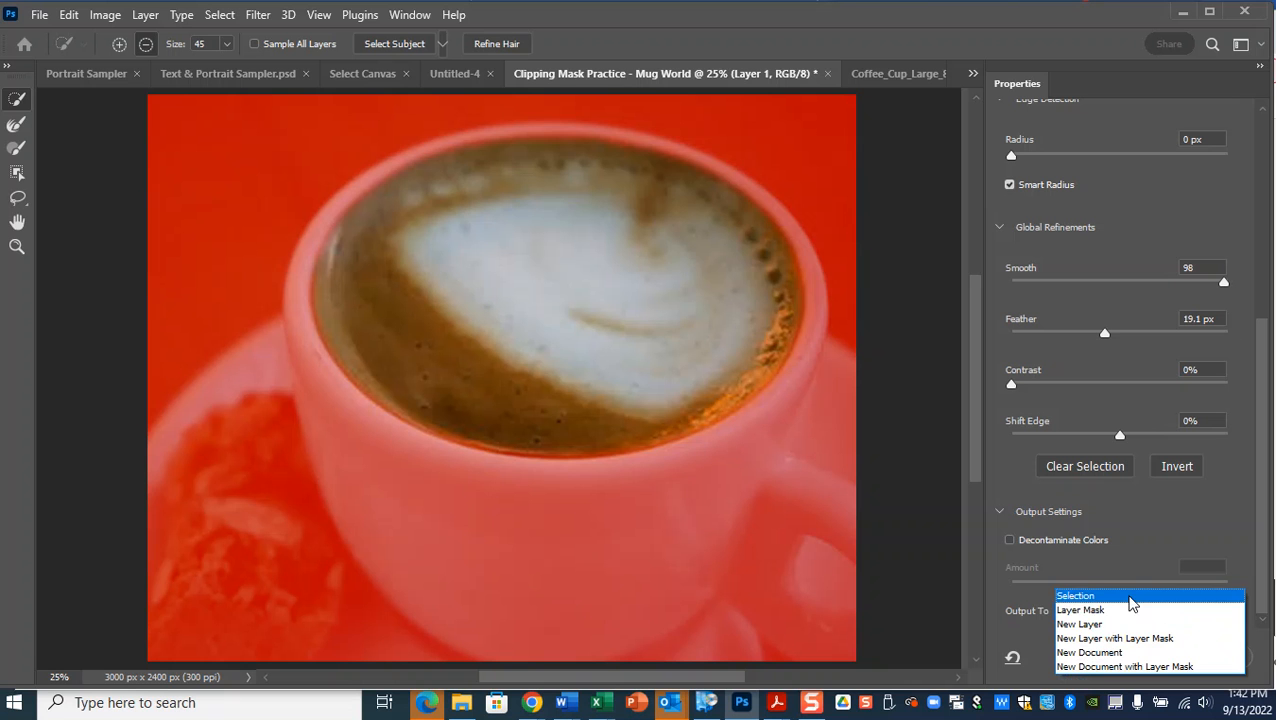
left_click(1131, 639)
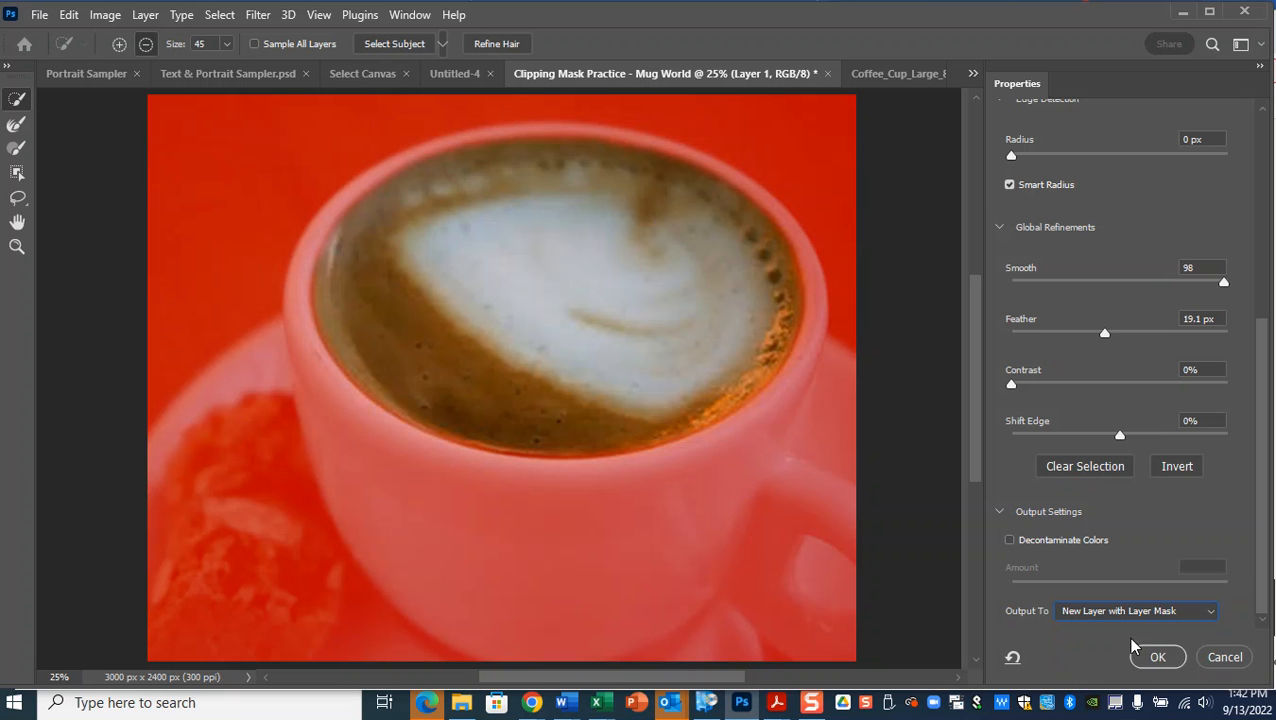
left_click(1160, 657)
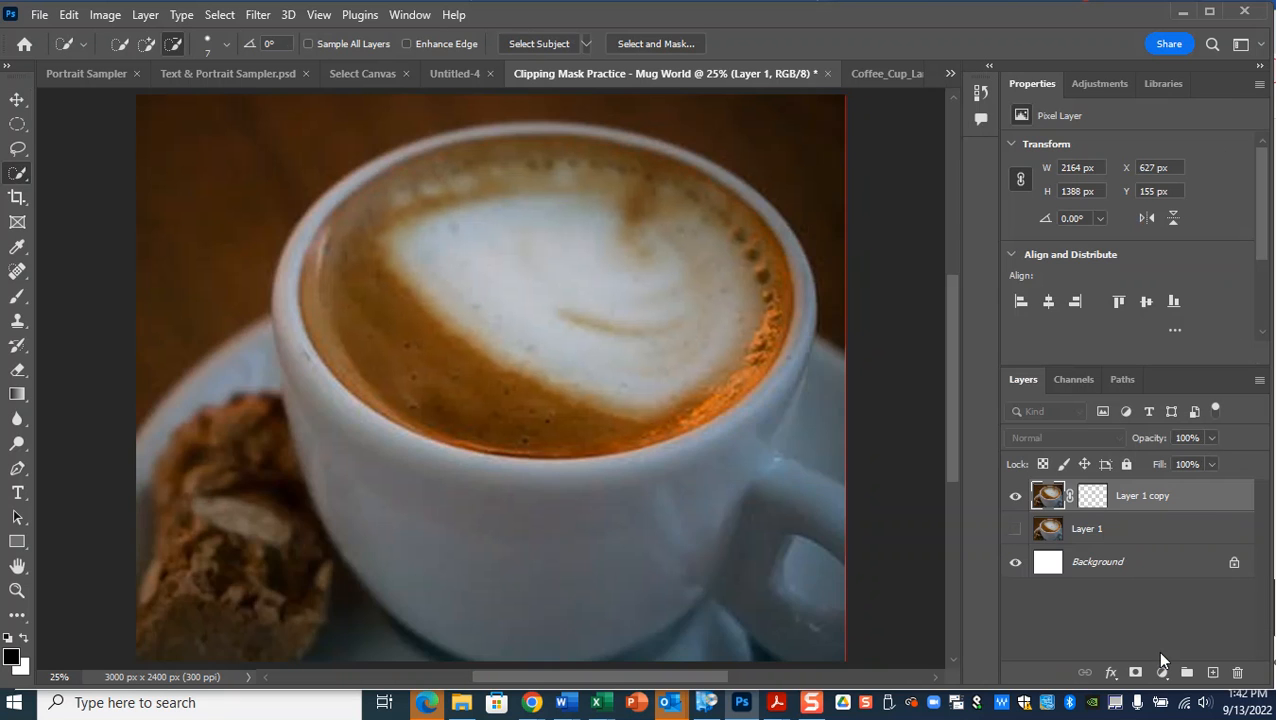
Step: Toggle the visibility of Layer 1 and Layer 1 copy to compare the masked coffee with the full mug photo
left_click(1016, 529)
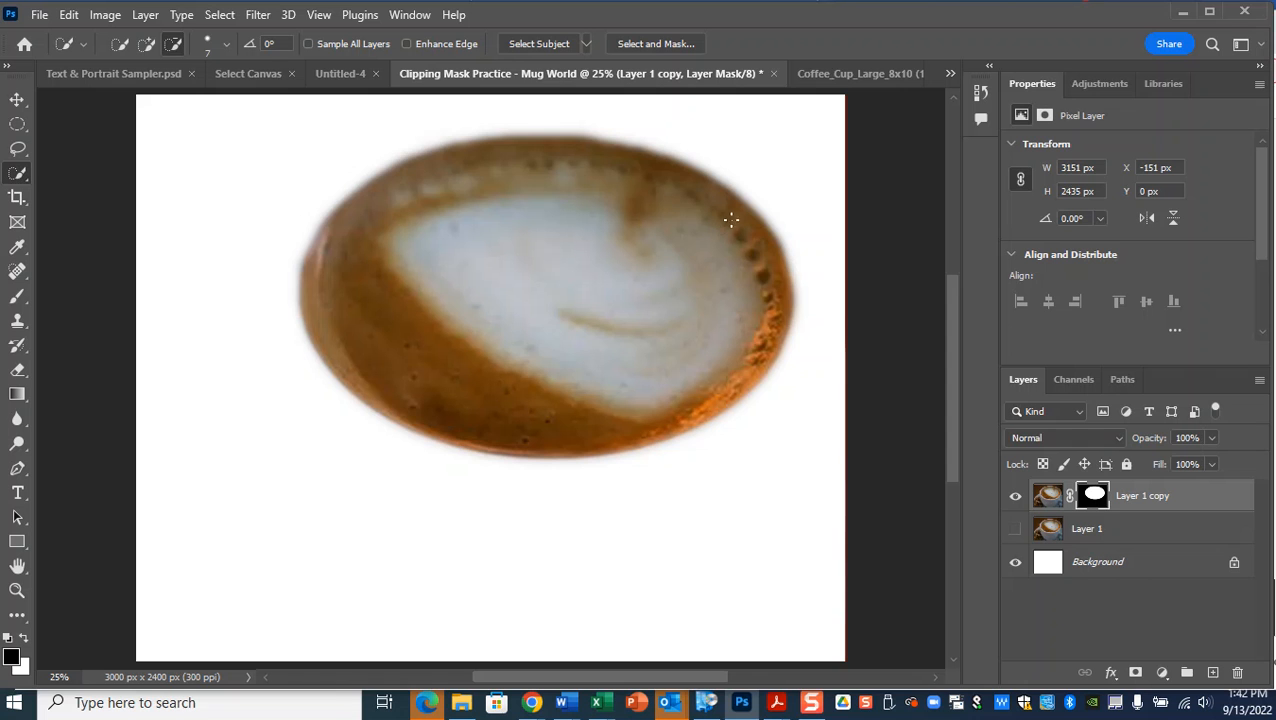
left_click(1016, 530)
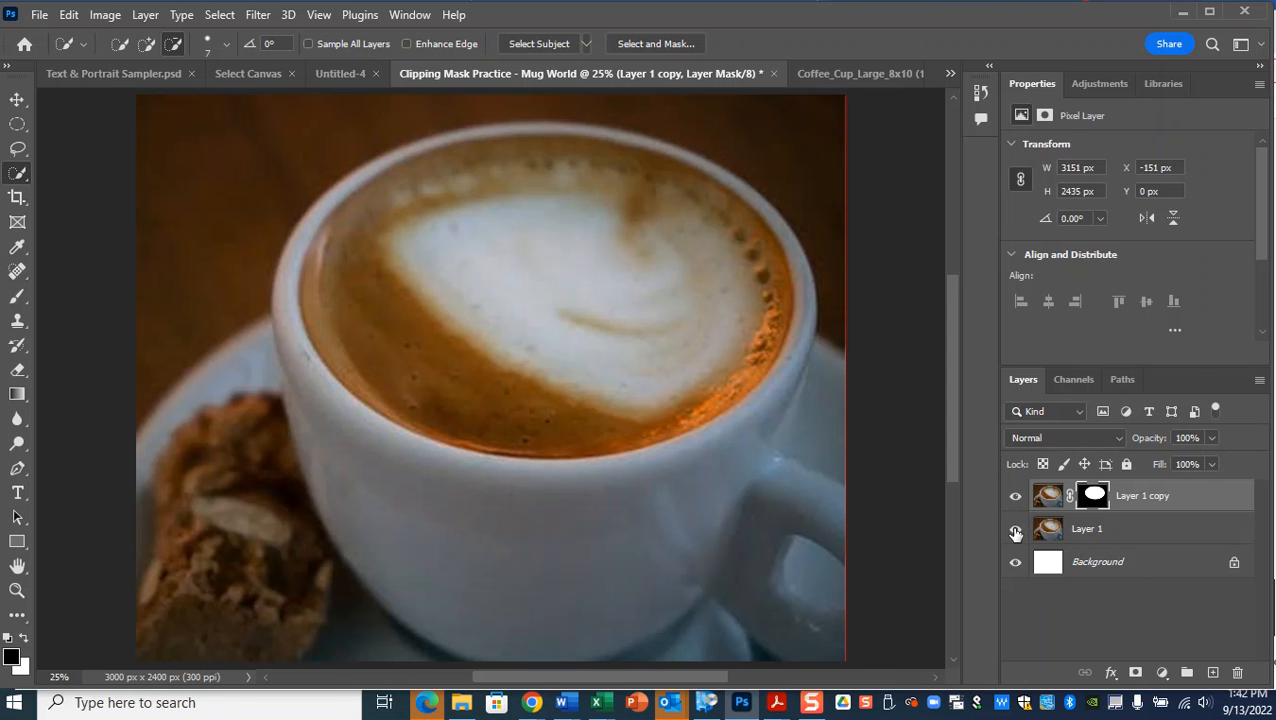
left_click(1017, 497)
left_click(1014, 499)
Step: Try moving the masked coffee layer about 400 px right and 612 px down with Free Transform
key("ctrl+t")
left_click_drag(709, 316, 806, 467)
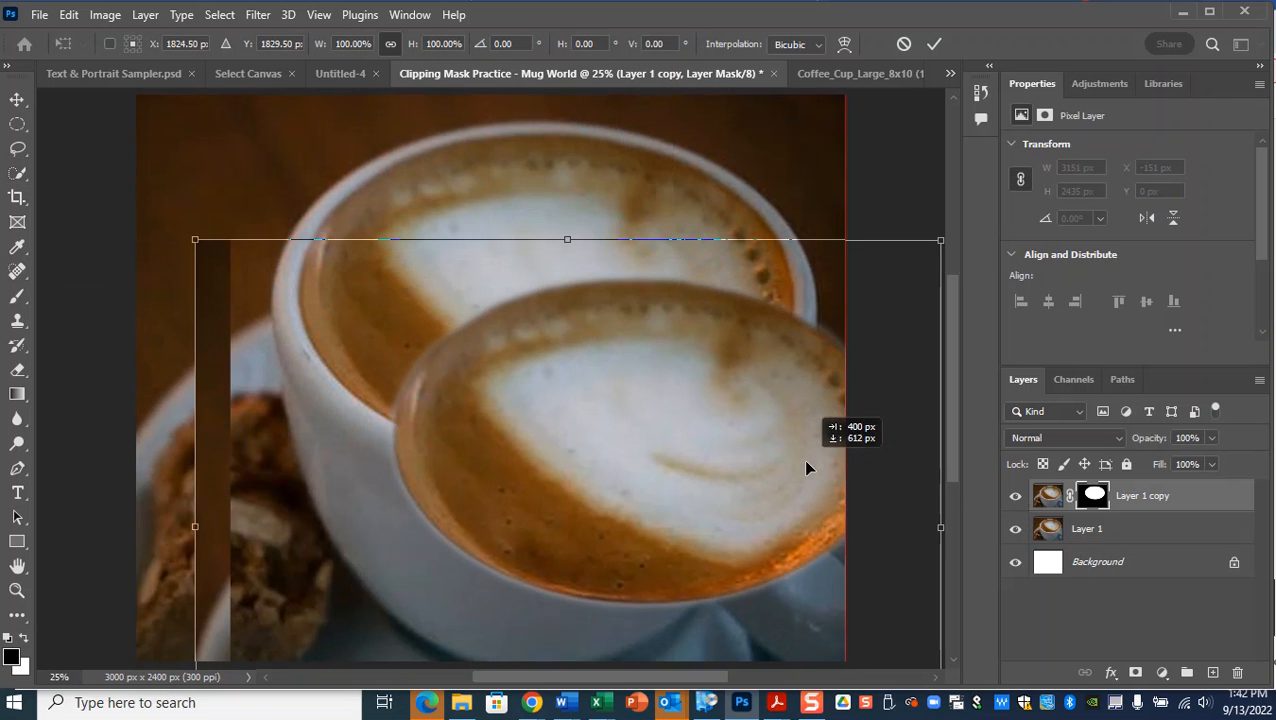
key("ctrl+z")
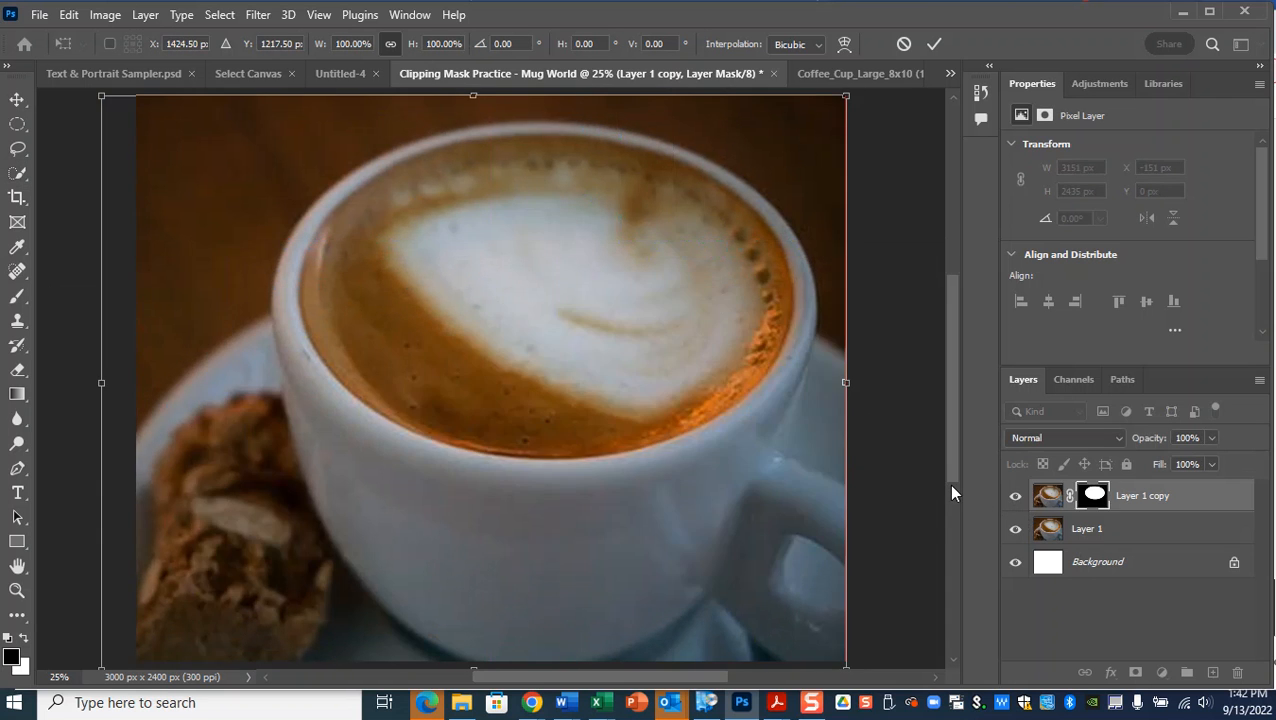
left_click(934, 46)
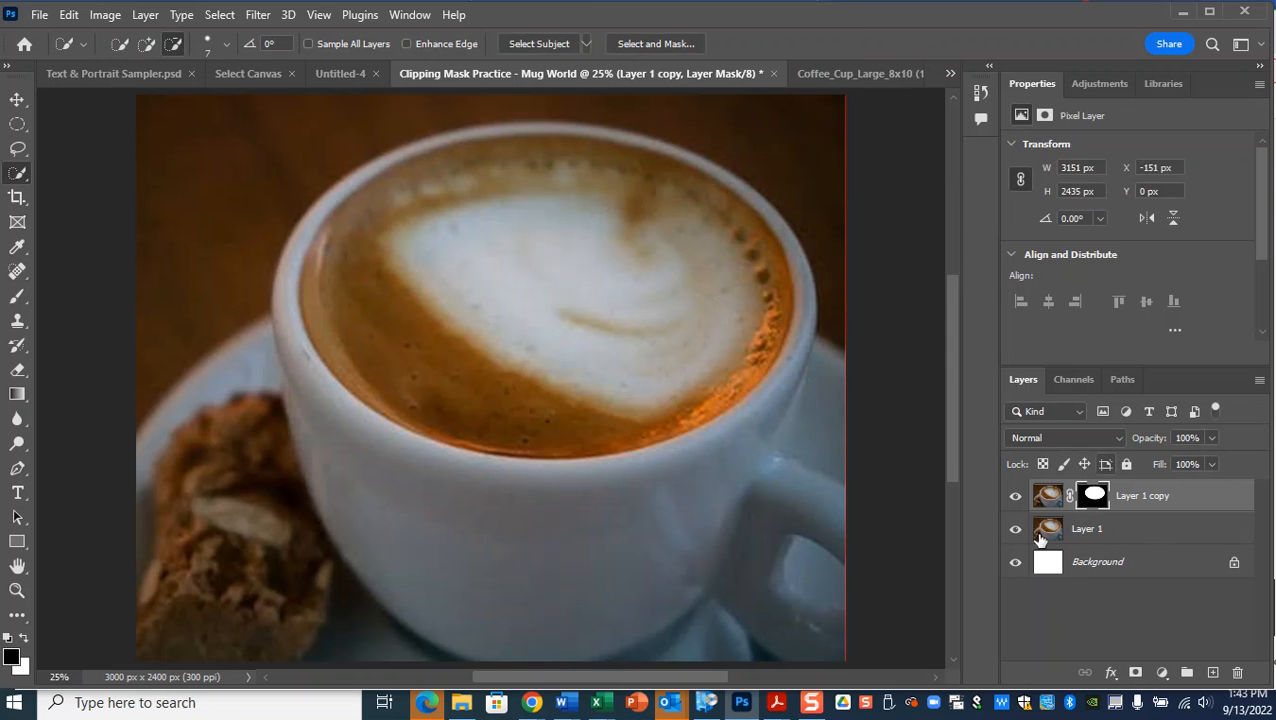
Step: Hide Layer 1 and open Galaxy (1).jpg from the Downloads folder
left_click(1015, 529)
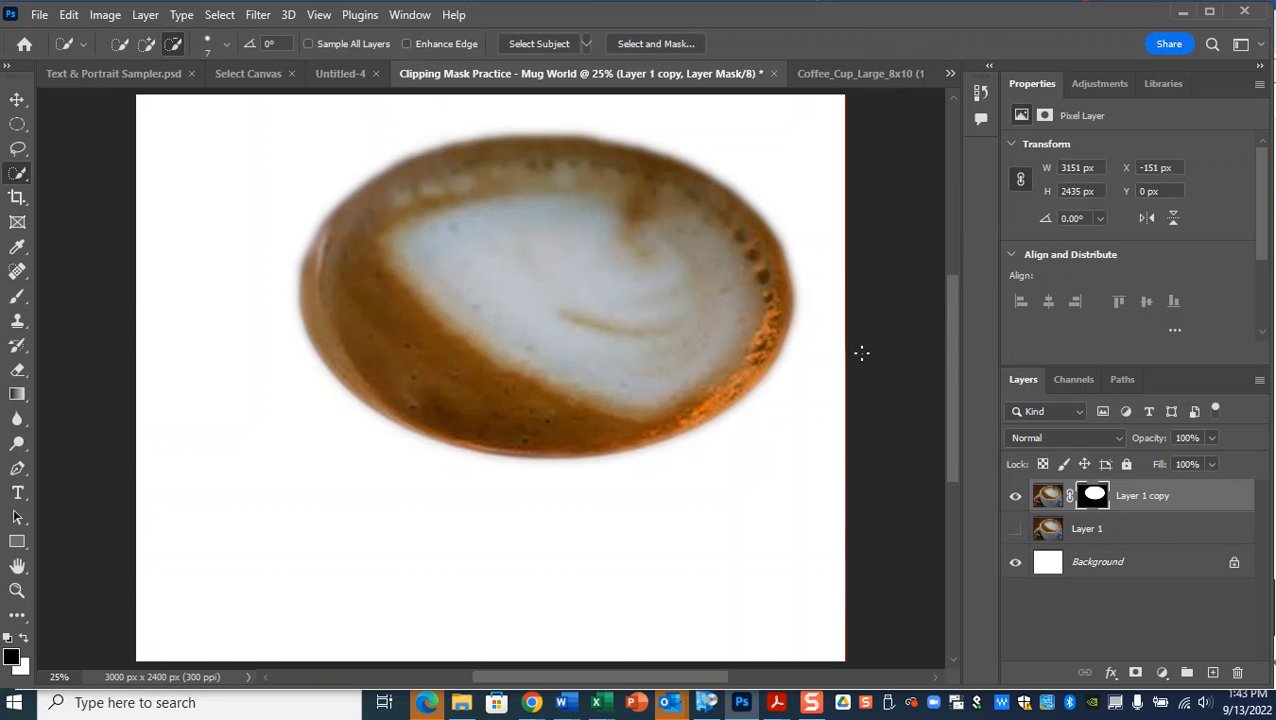
left_click(39, 14)
left_click(58, 52)
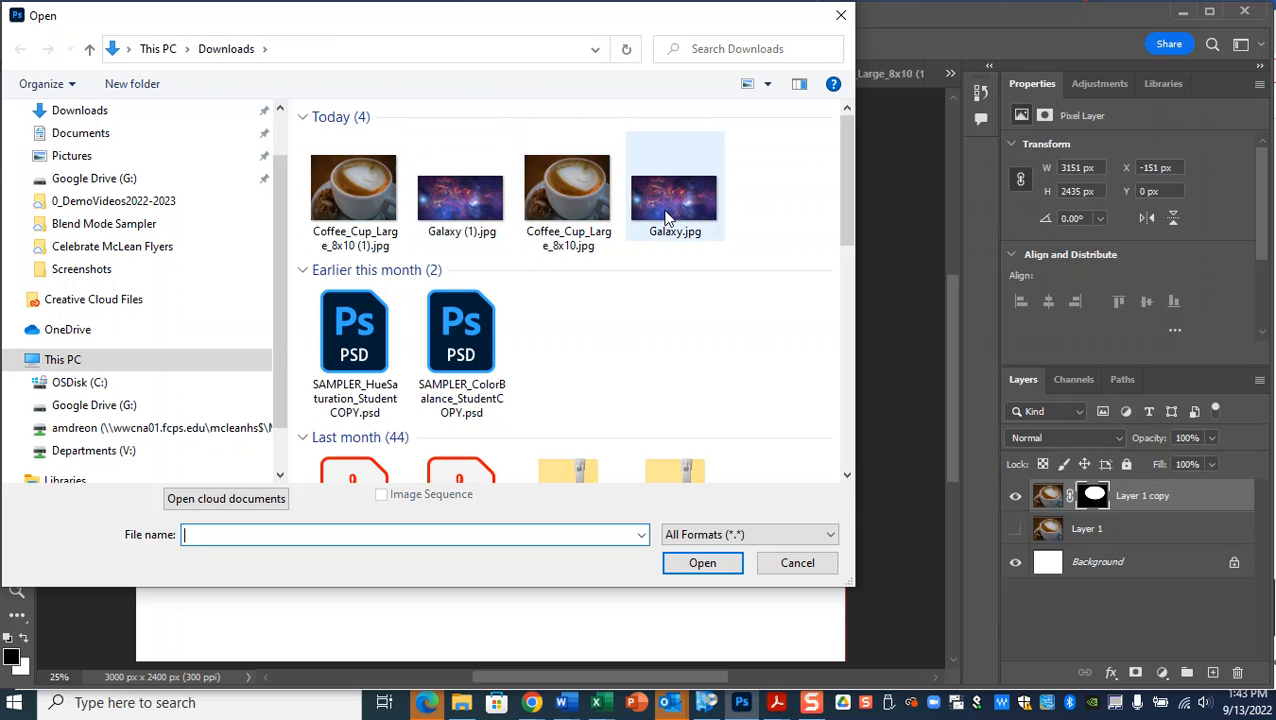
left_click(460, 195)
left_click(704, 563)
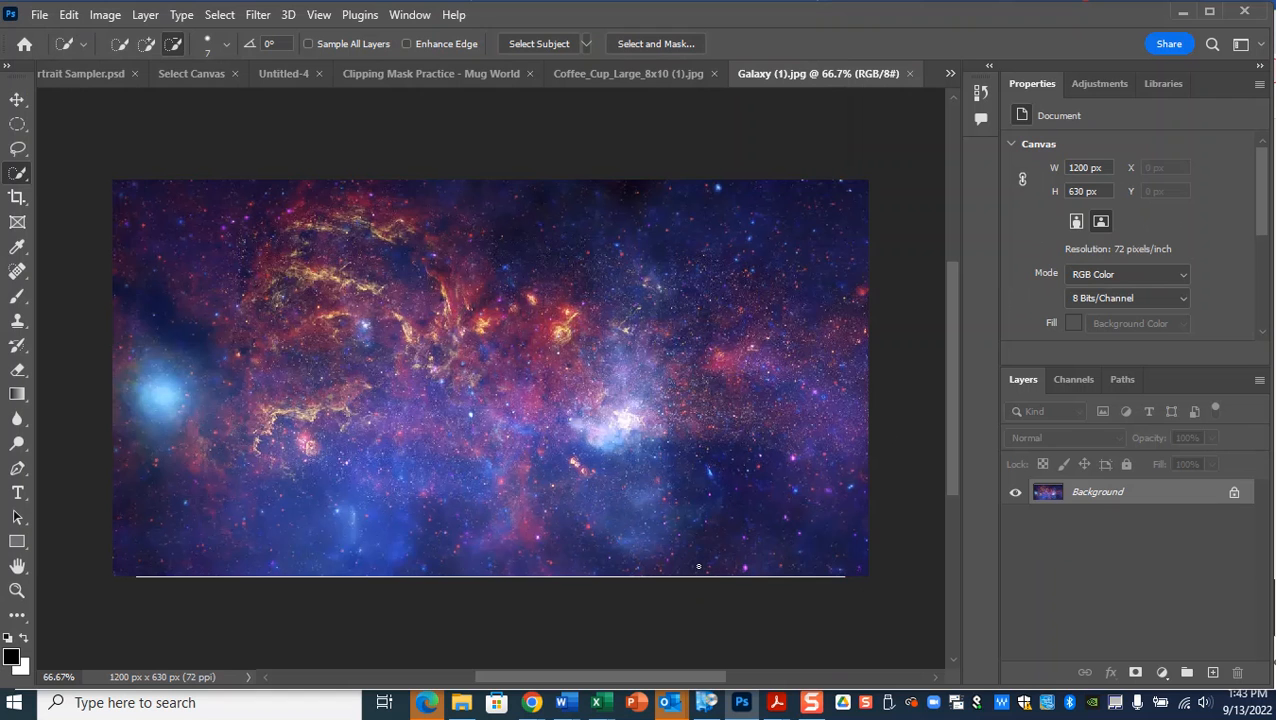
Step: Copy the whole galaxy image and paste it into the Clipping Mask Practice - Mug World document
left_click(702, 574)
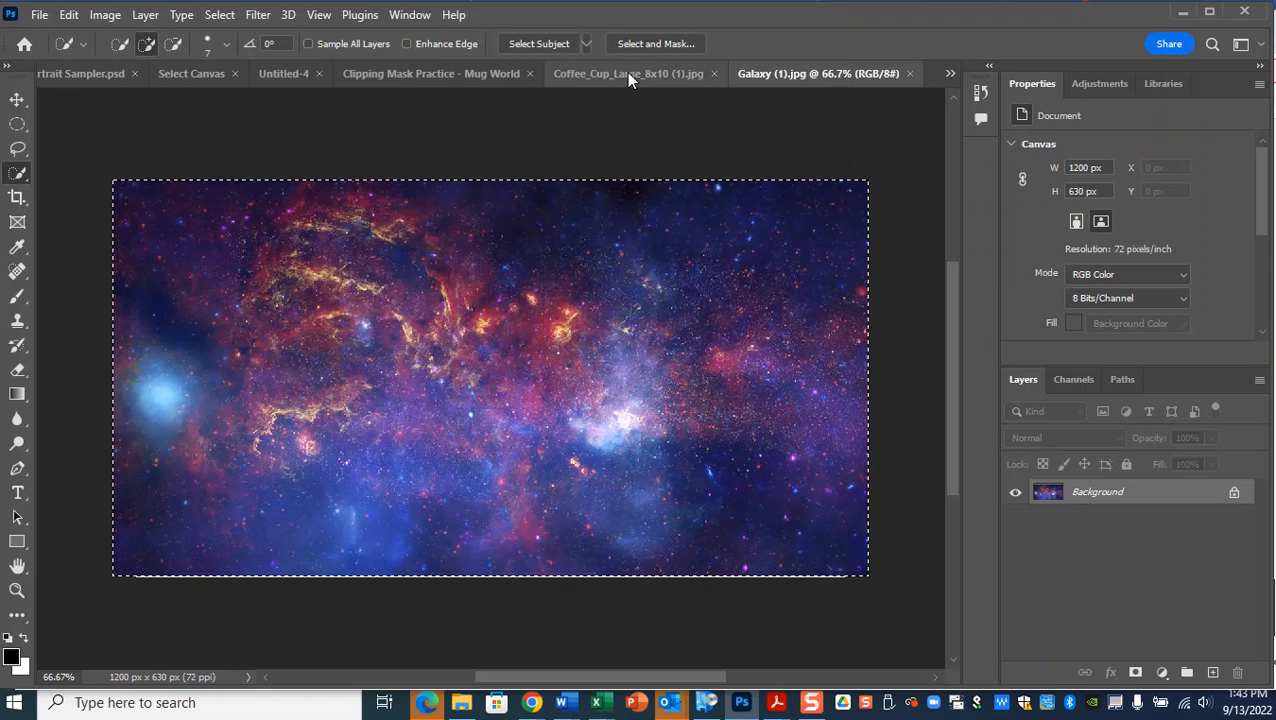
left_click(456, 78)
key("ctrl+v")
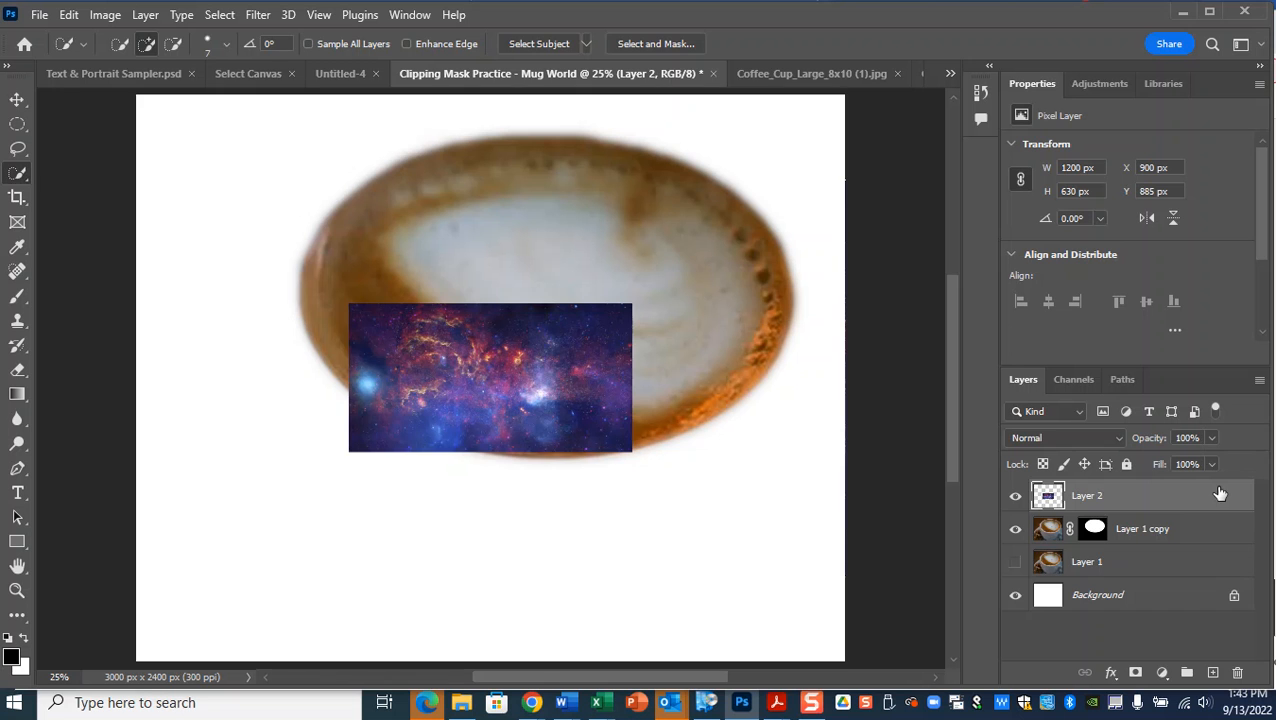
Step: Scale the galaxy layer to about 241% and position it to cover the whole coffee oval
key("ctrl+t")
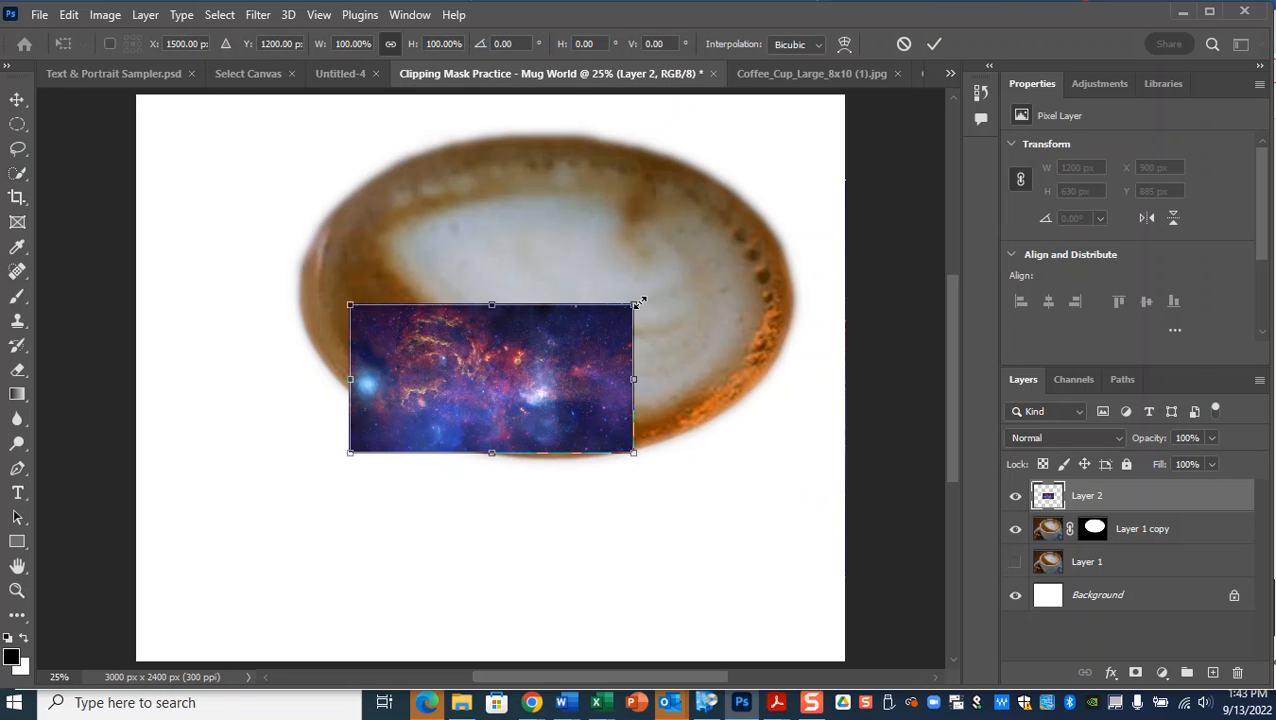
left_click_drag(636, 300, 889, 168)
left_click_drag(602, 328, 515, 317)
left_click_drag(803, 158, 920, 94)
left_click_drag(616, 201, 572, 252)
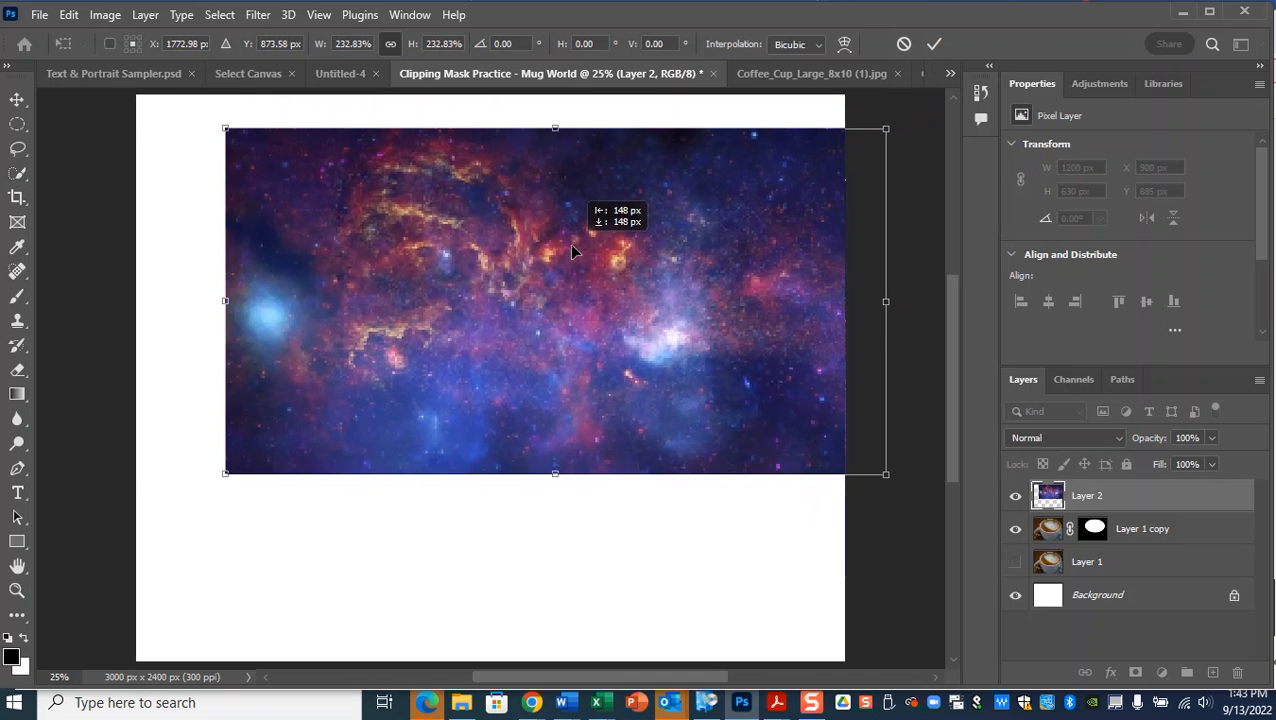
left_click_drag(886, 128, 911, 114)
left_click_drag(730, 191, 707, 201)
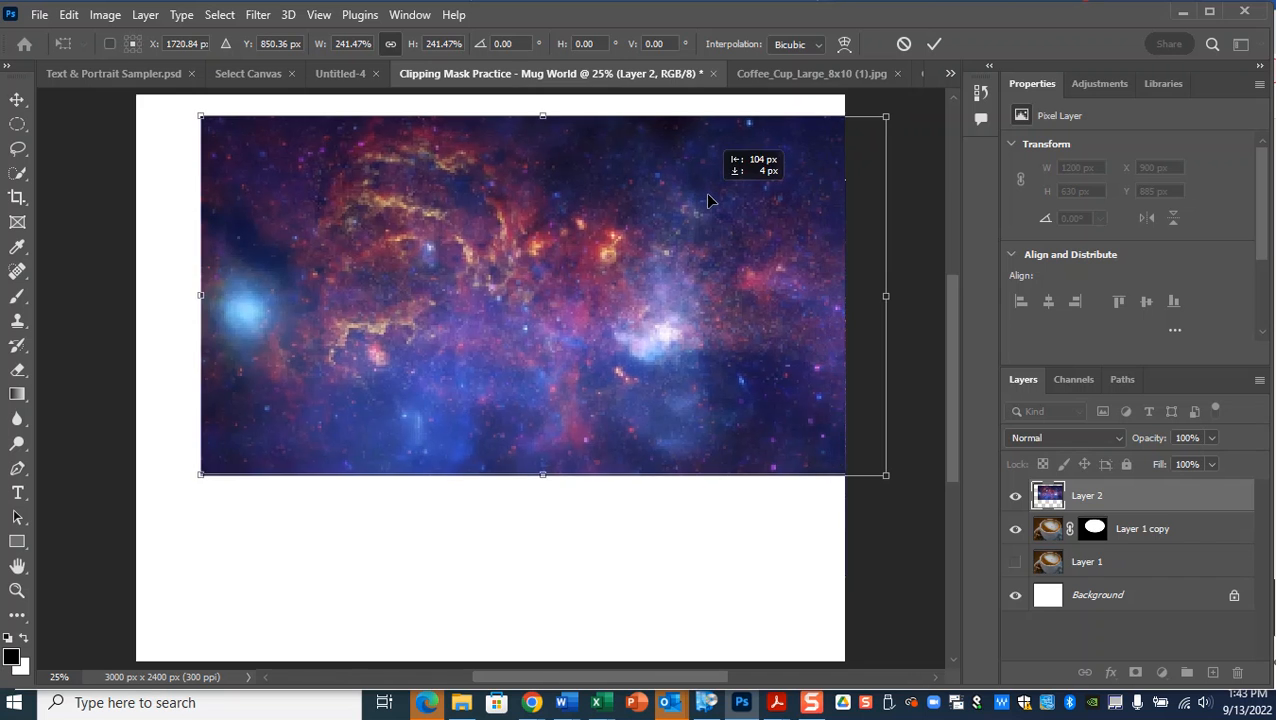
key("Return")
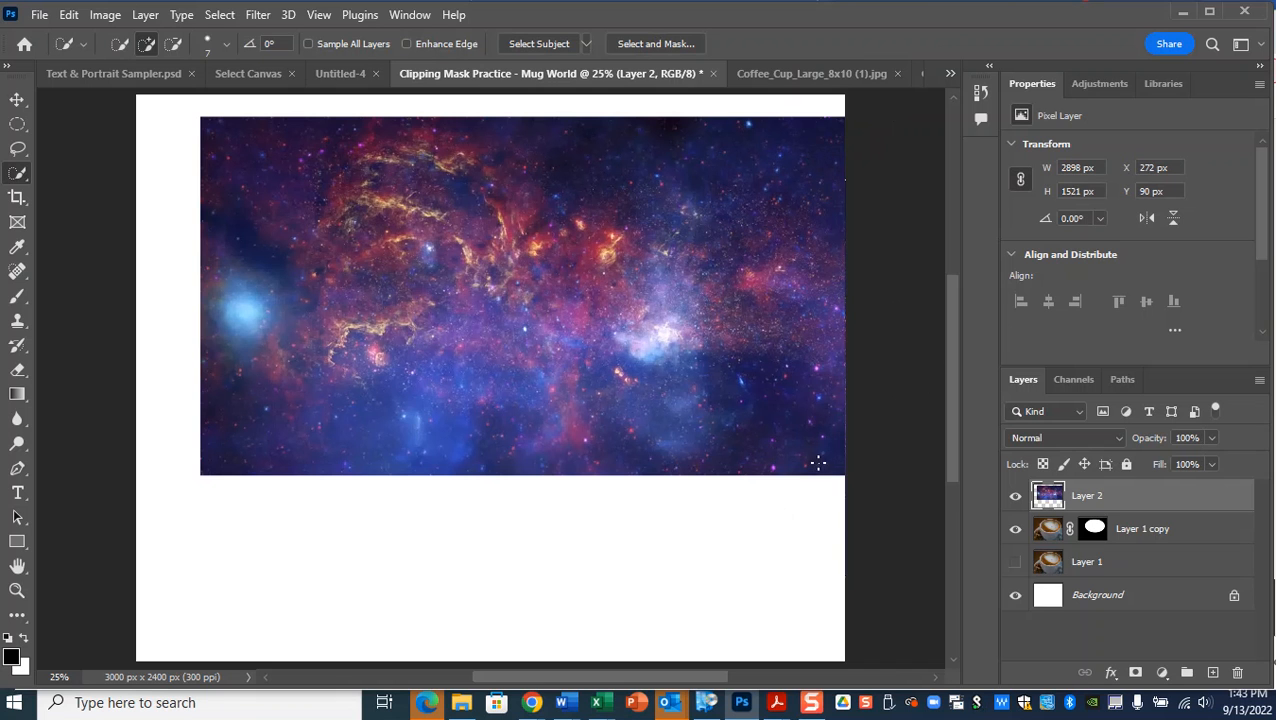
Step: Show Layer 1 again and create a clipping mask from the galaxy layer onto the masked coffee layer
left_click(1016, 562)
right_click(1168, 500)
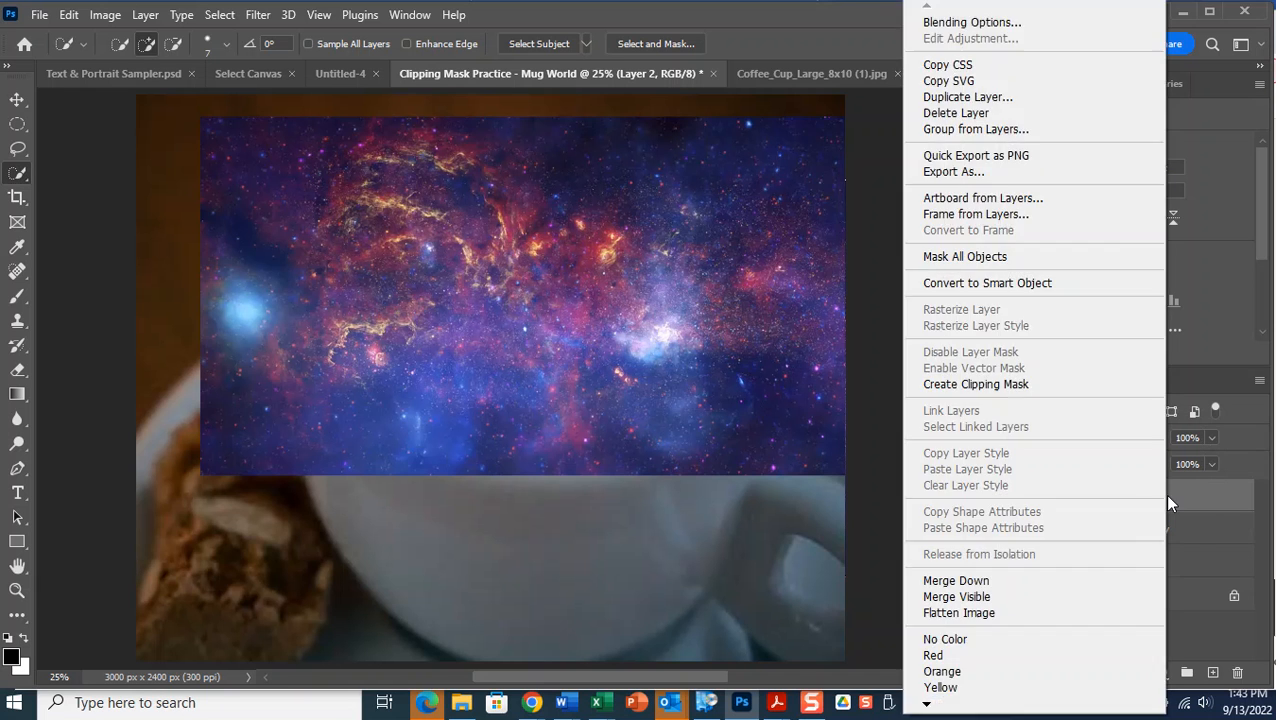
left_click(1031, 388)
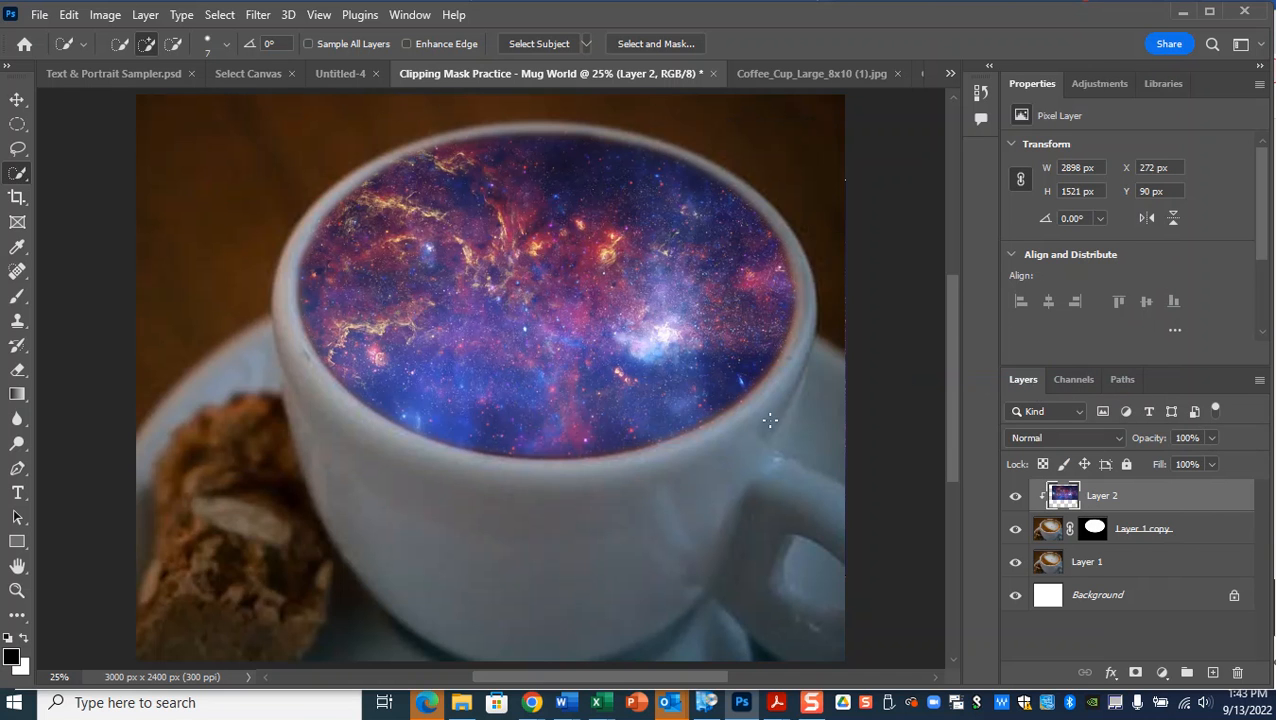
Step: Delete the clipped galaxy layer and paste the galaxy image into the mug document again
left_click_drag(1127, 499, 1238, 672)
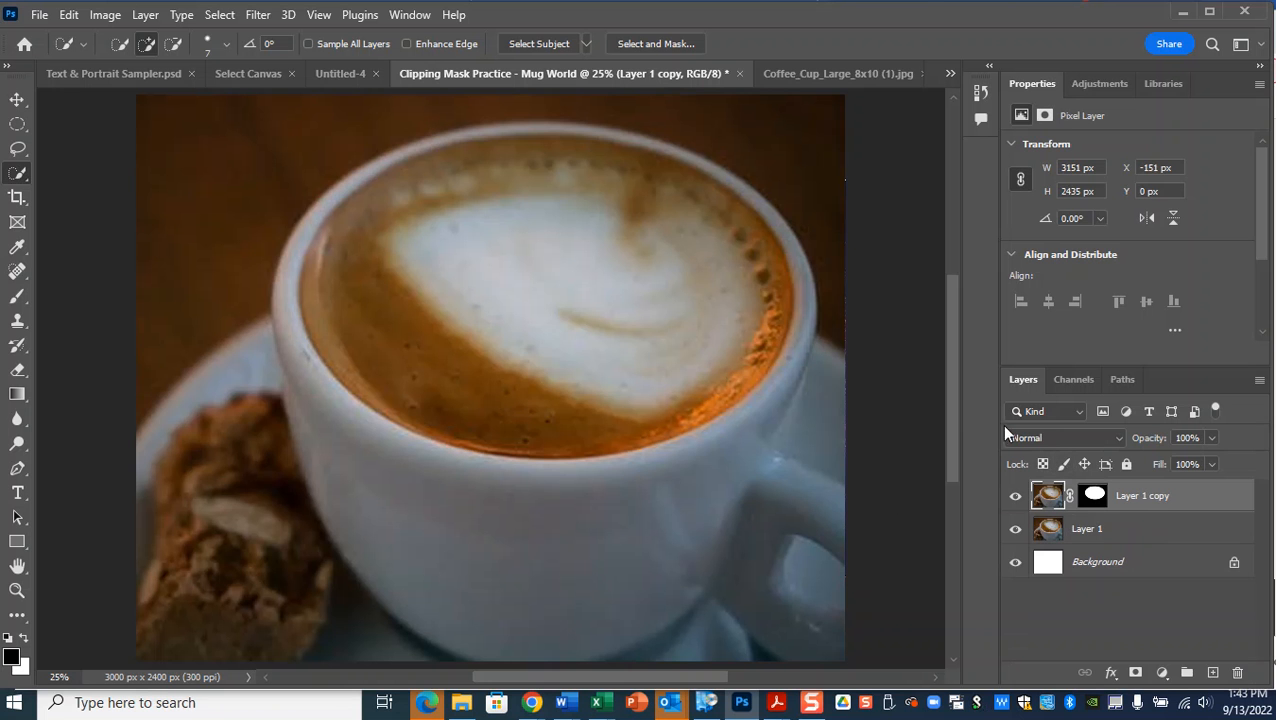
left_click(950, 75)
left_click(1007, 332)
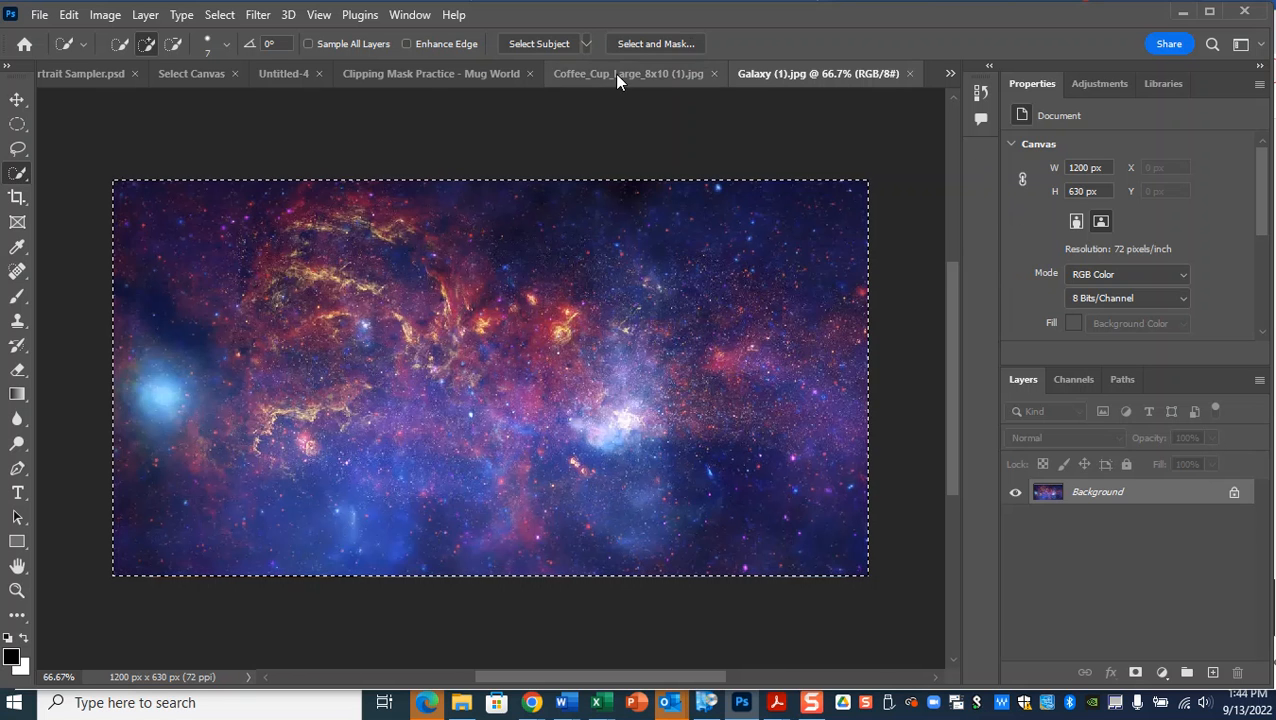
left_click(414, 74)
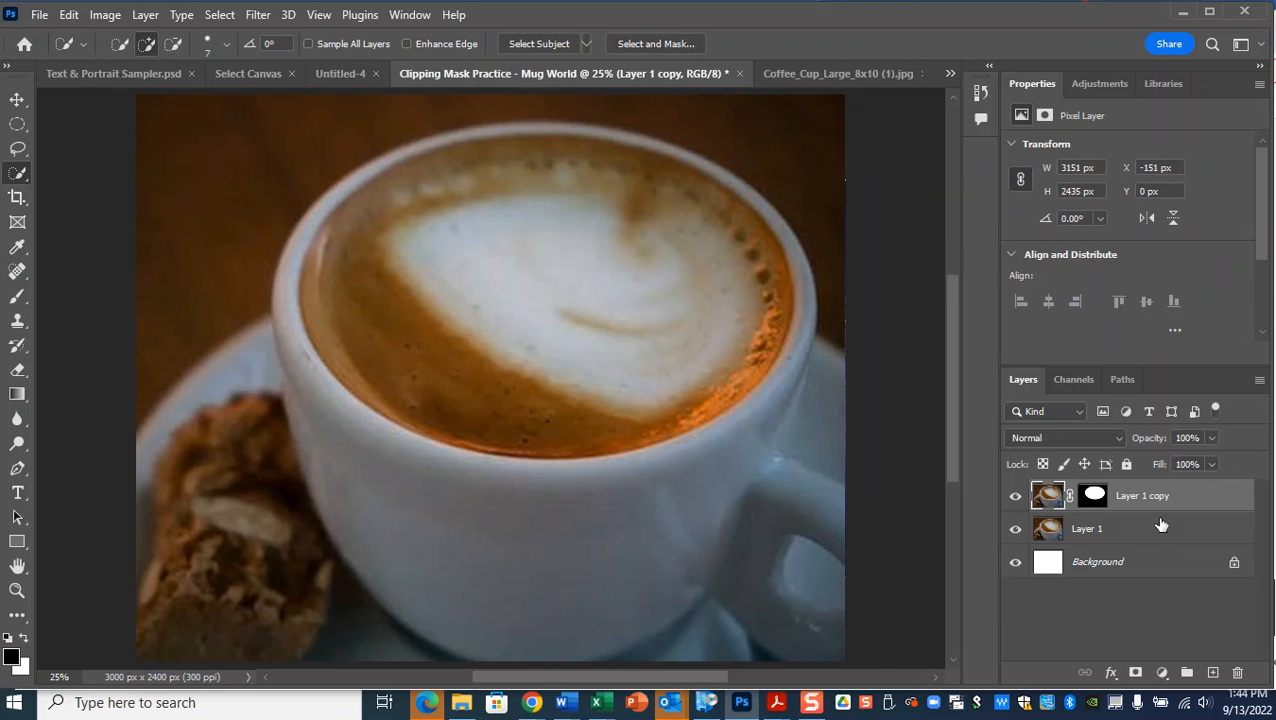
key("ctrl+v")
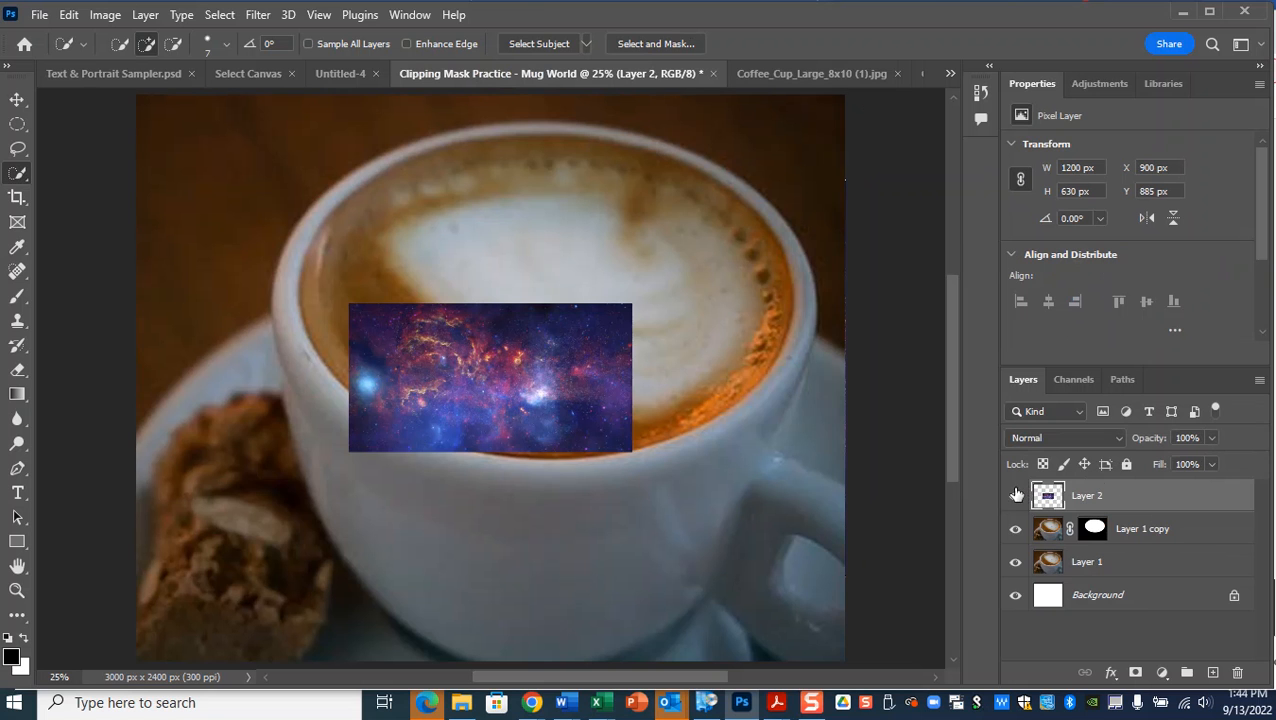
Step: Enlarge the pasted galaxy layer to about 2940 x 1544 px over the coffee and clip it to the masked coffee layer
key("ctrl+t")
left_click_drag(636, 303, 940, 148)
left_click_drag(776, 203, 612, 233)
left_click_drag(795, 155, 893, 98)
left_click_drag(690, 476, 684, 477)
left_click_drag(672, 417, 675, 433)
key("Return")
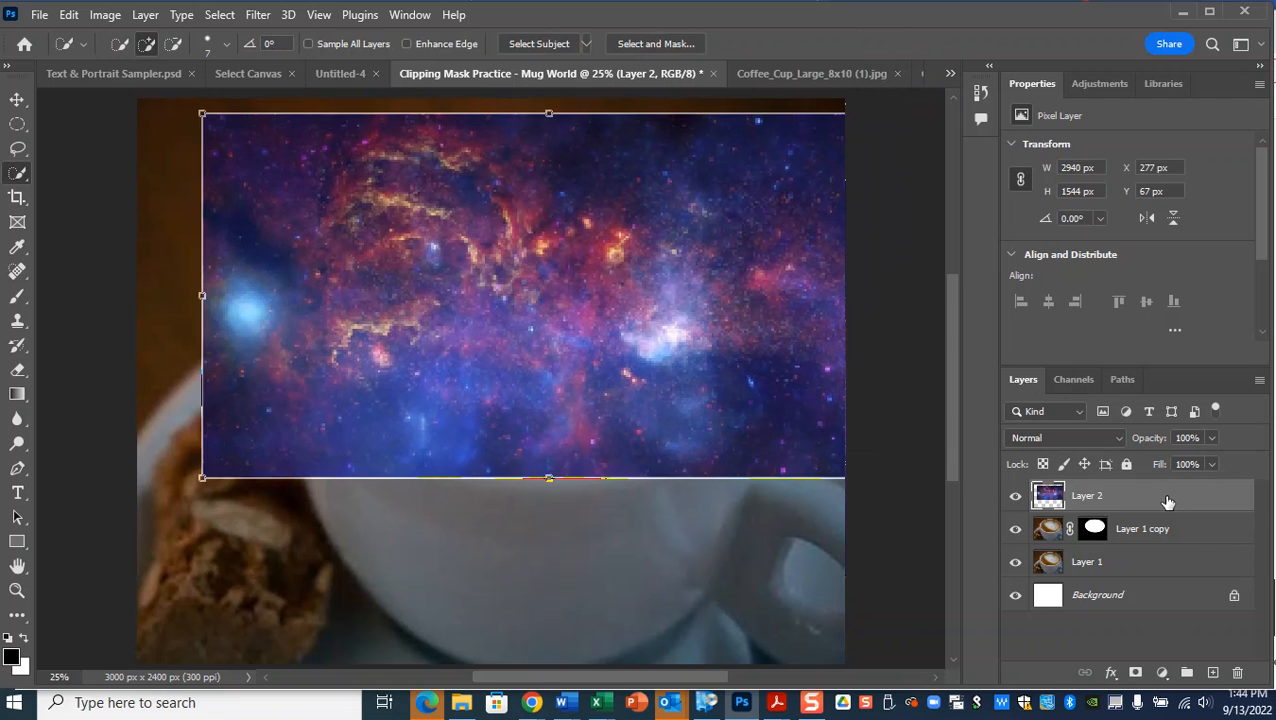
right_click(1179, 495)
left_click(999, 388)
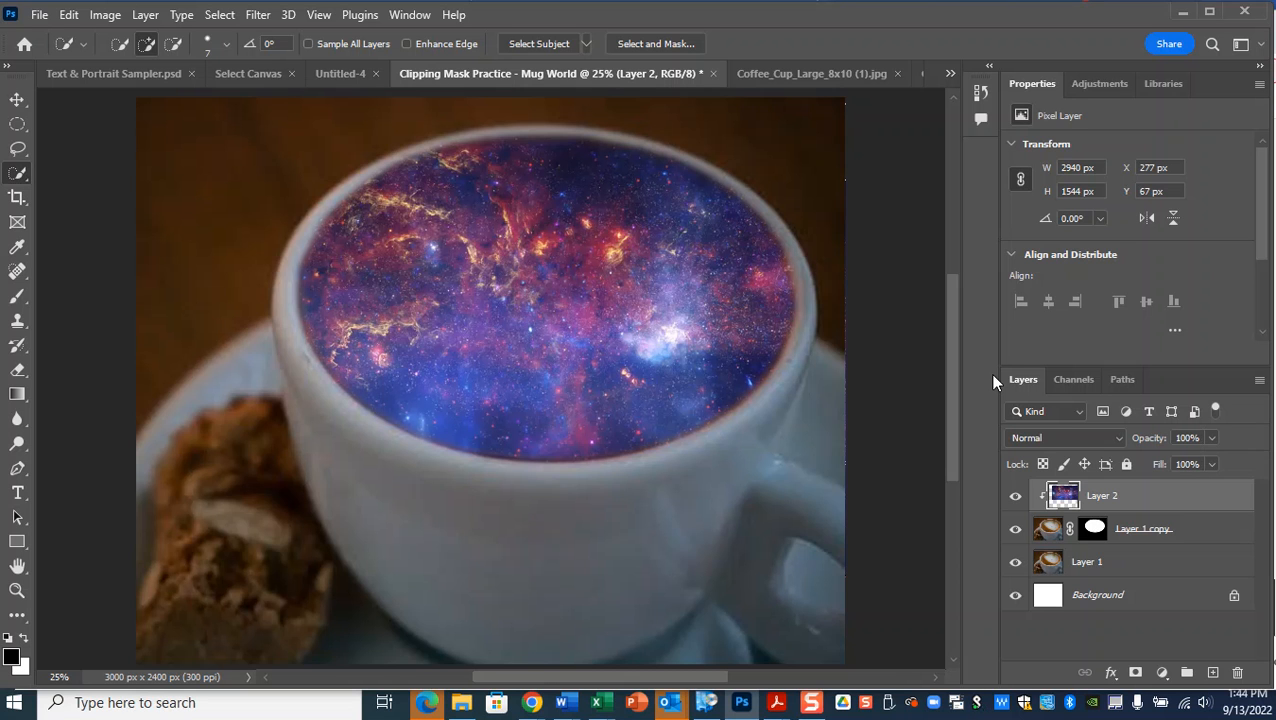
Step: Add a new layer above the galaxy layer and set up the Brush tool with 60% opacity
left_click(1213, 673)
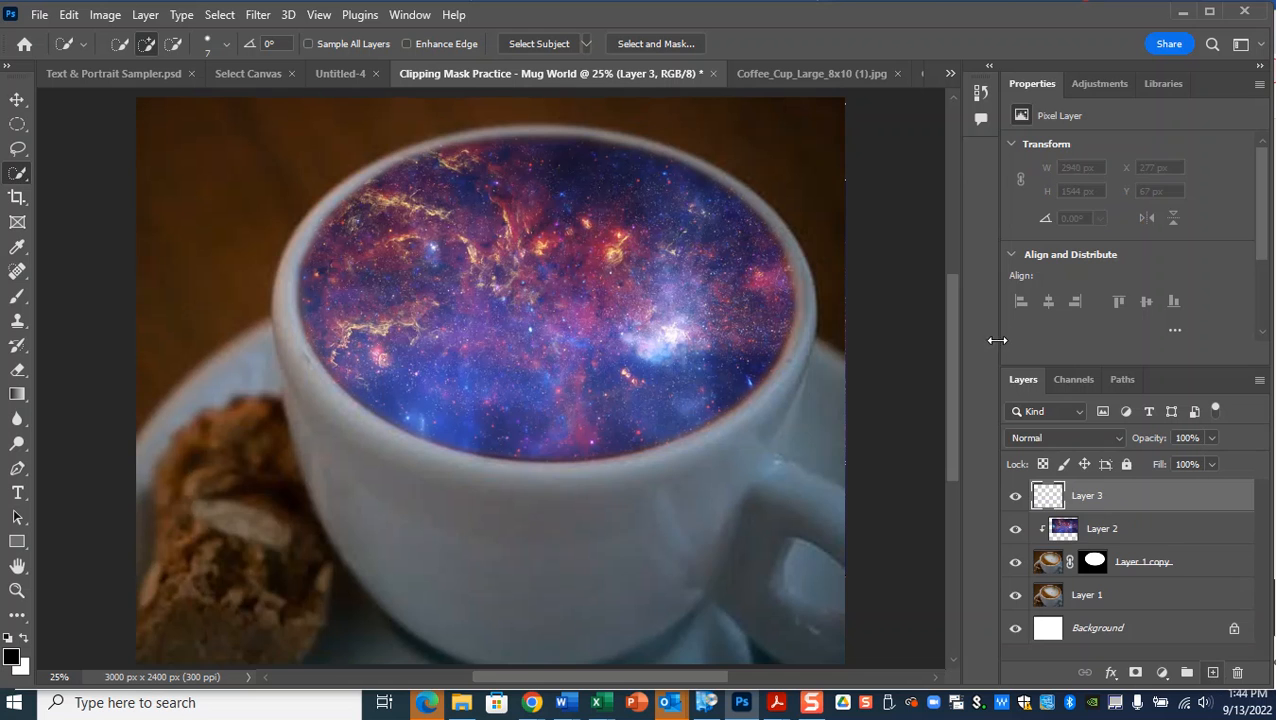
left_click(18, 297)
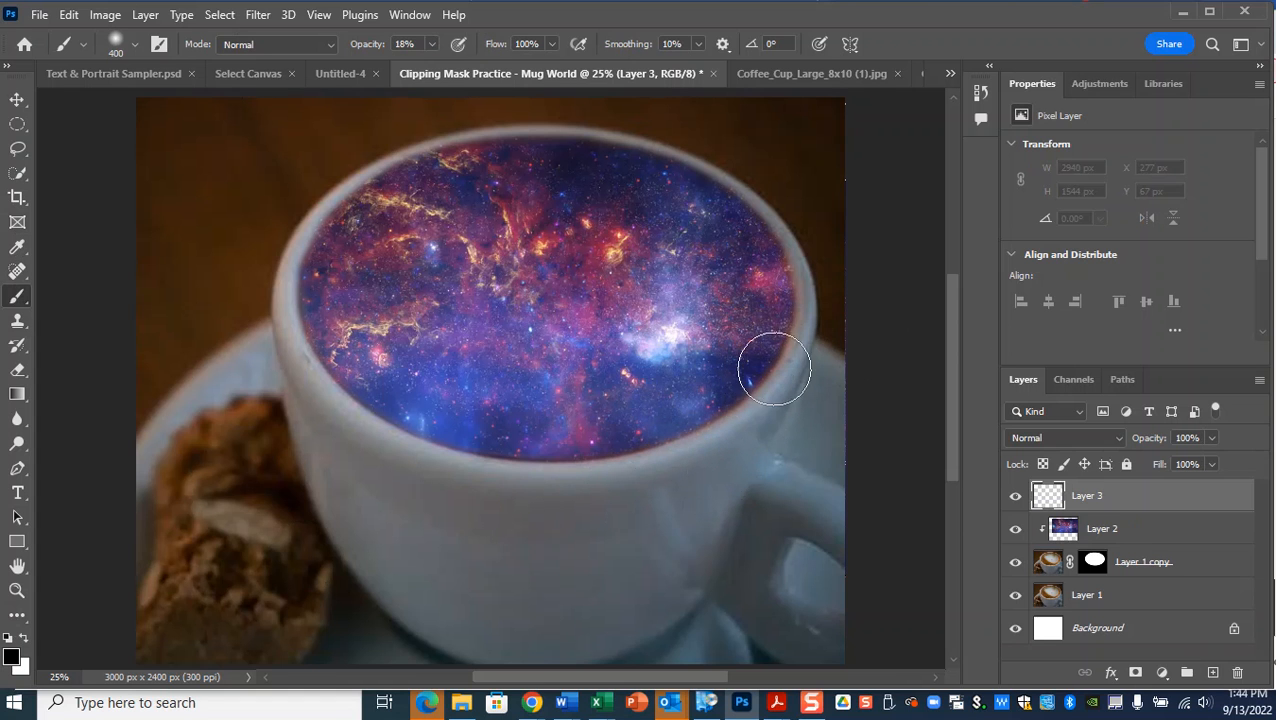
left_click(432, 45)
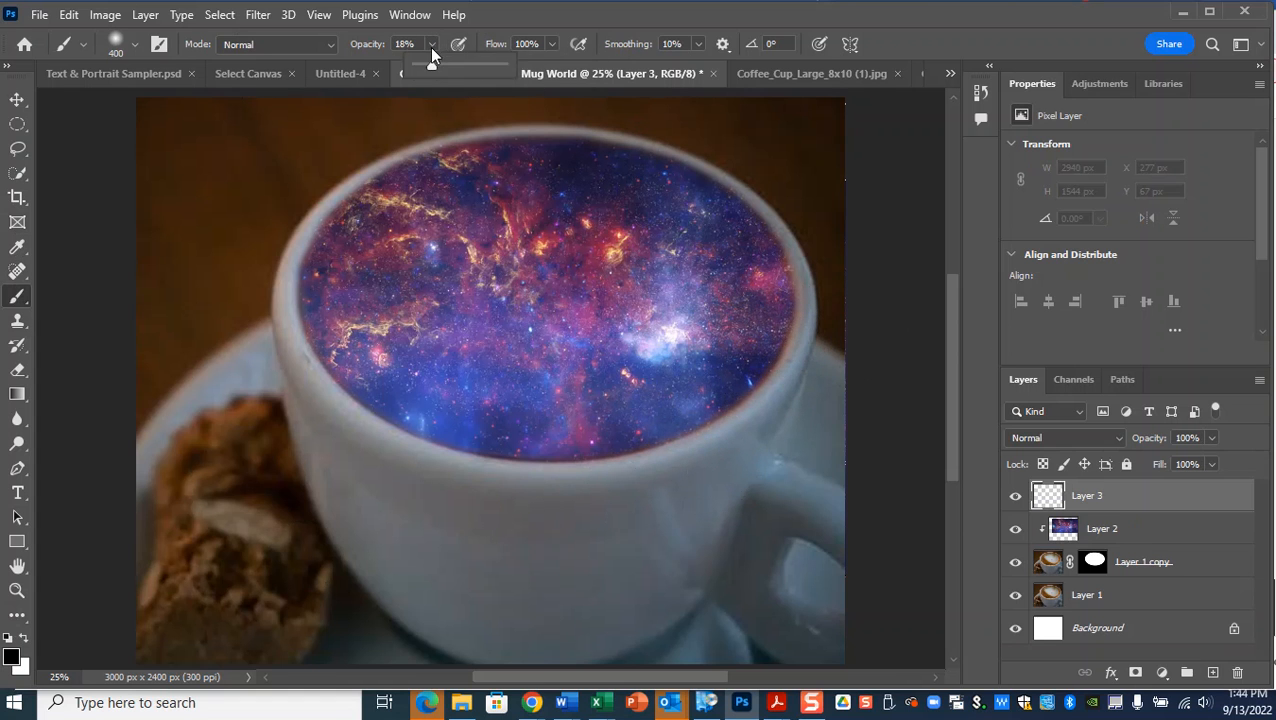
left_click(135, 45)
left_click(135, 45)
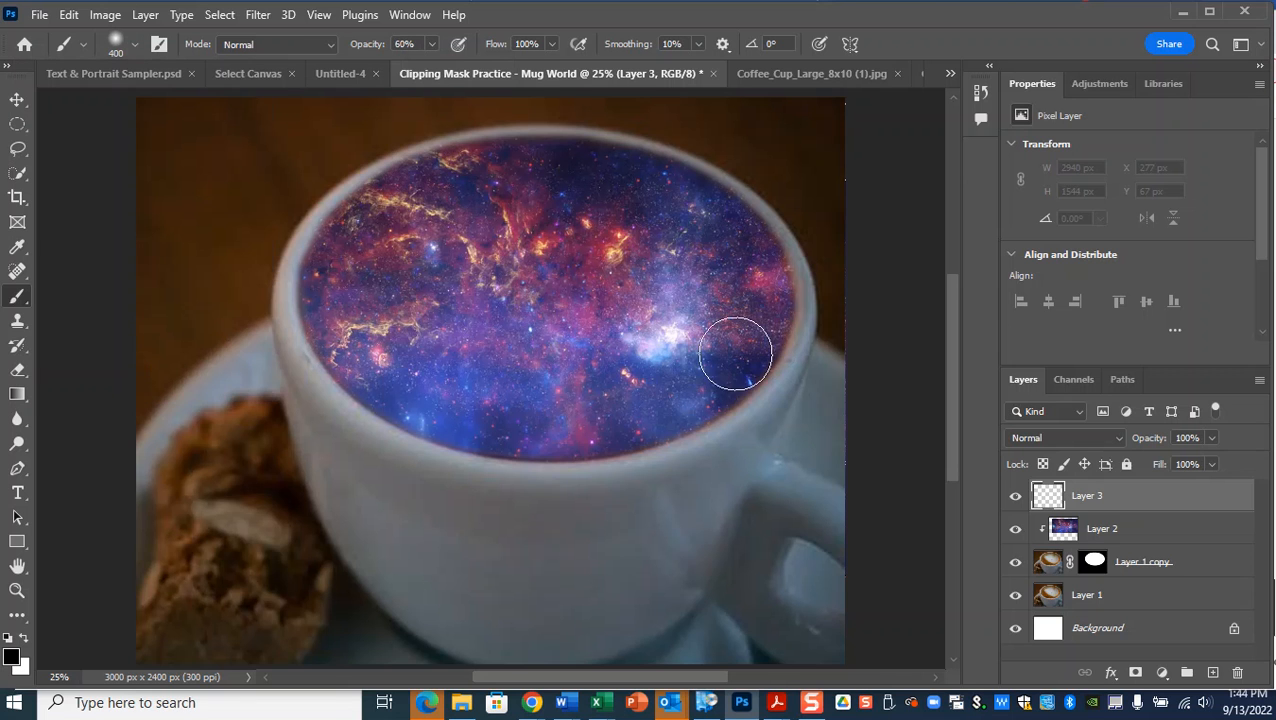
Step: Paint black shading on Layer 3 along the coffee's lower-right rim and clip the layer to the masked coffee layer
left_click_drag(776, 325, 592, 456)
mouse_move(803, 336)
left_mouse_down()
mouse_move(592, 456)
mouse_move(402, 481)
mouse_move(487, 486)
mouse_move(769, 400)
mouse_move(822, 280)
mouse_move(790, 222)
left_mouse_up()
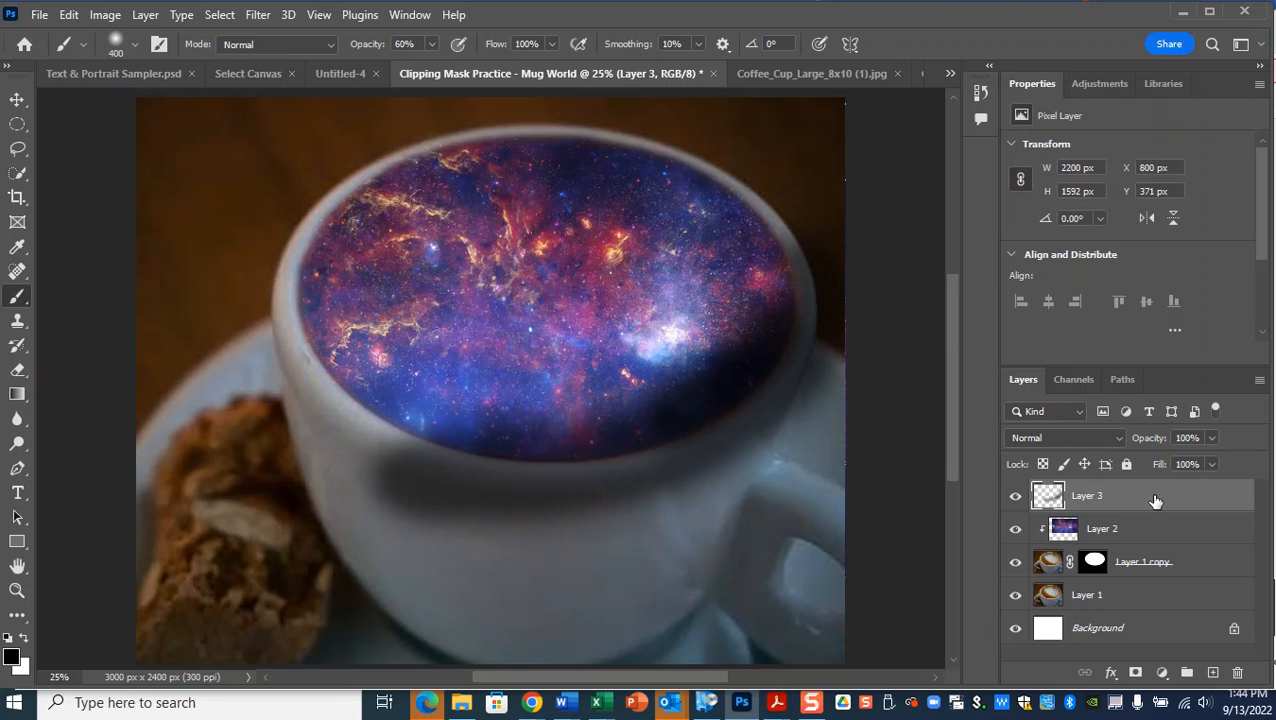
right_click(1155, 498)
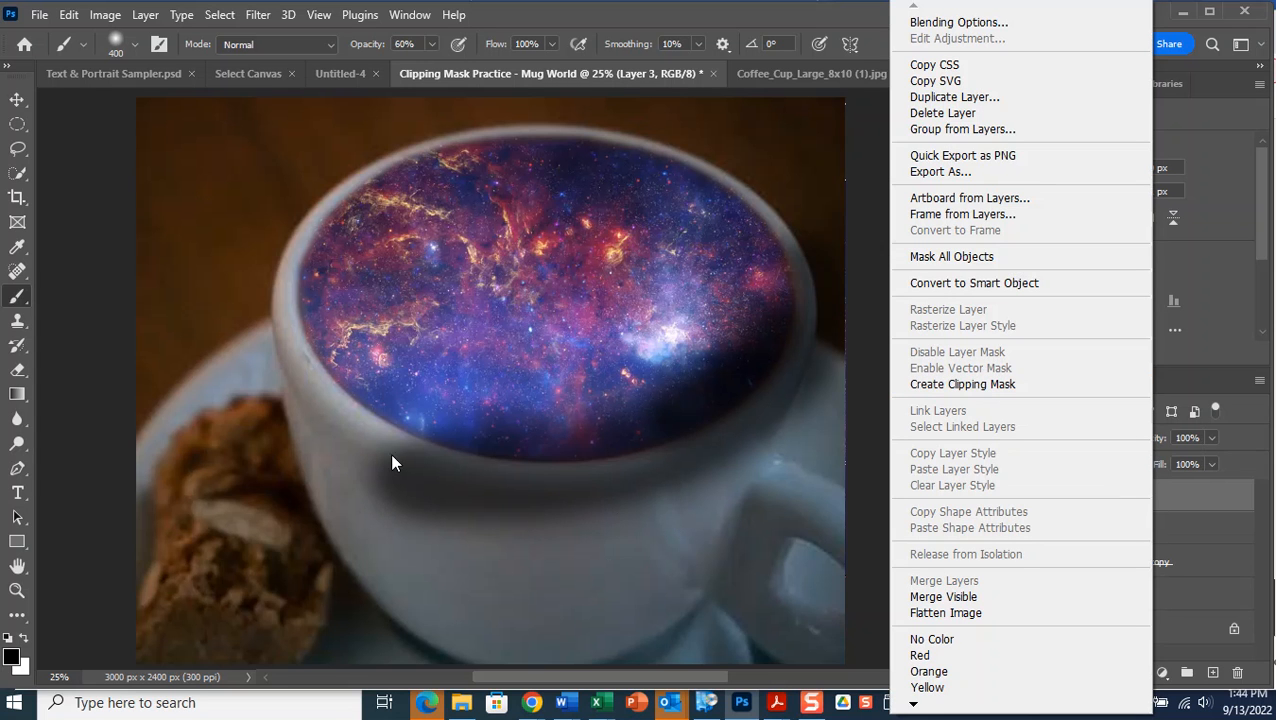
left_click(987, 386)
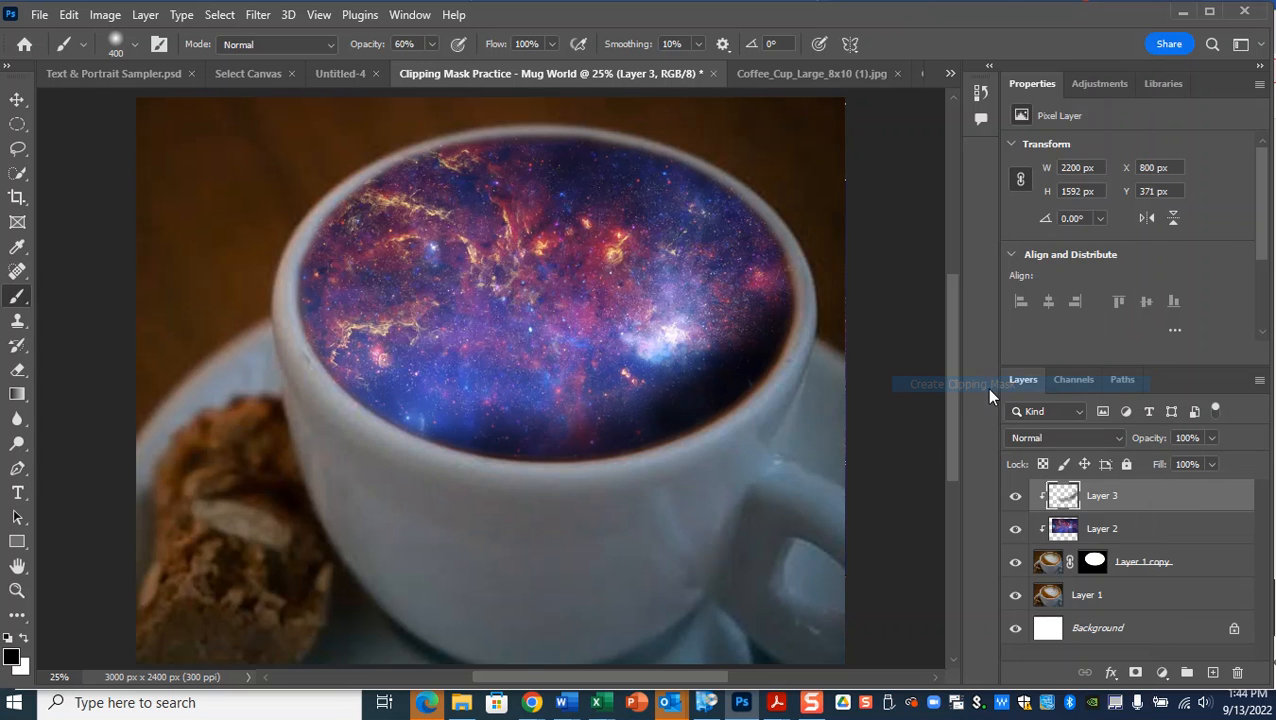
Step: Toggle Layer 3's visibility several times to compare the coffee with and without the shading
left_click(1016, 497)
left_click(1016, 497)
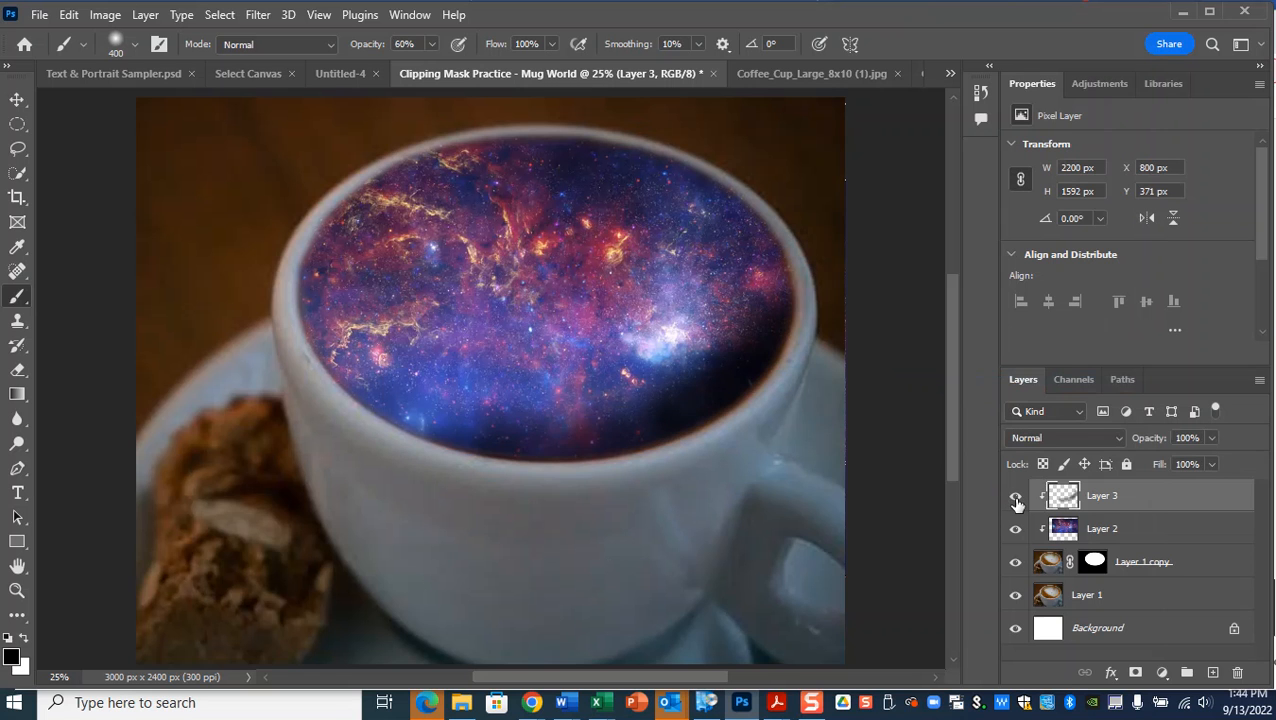
left_click(1016, 503)
left_click(1016, 503)
left_click(1016, 503)
left_click(1016, 510)
Step: Add a new layer above Layer 3 and brush white highlights along the mug's upper-left rim
left_click(1200, 656)
left_click(23, 638)
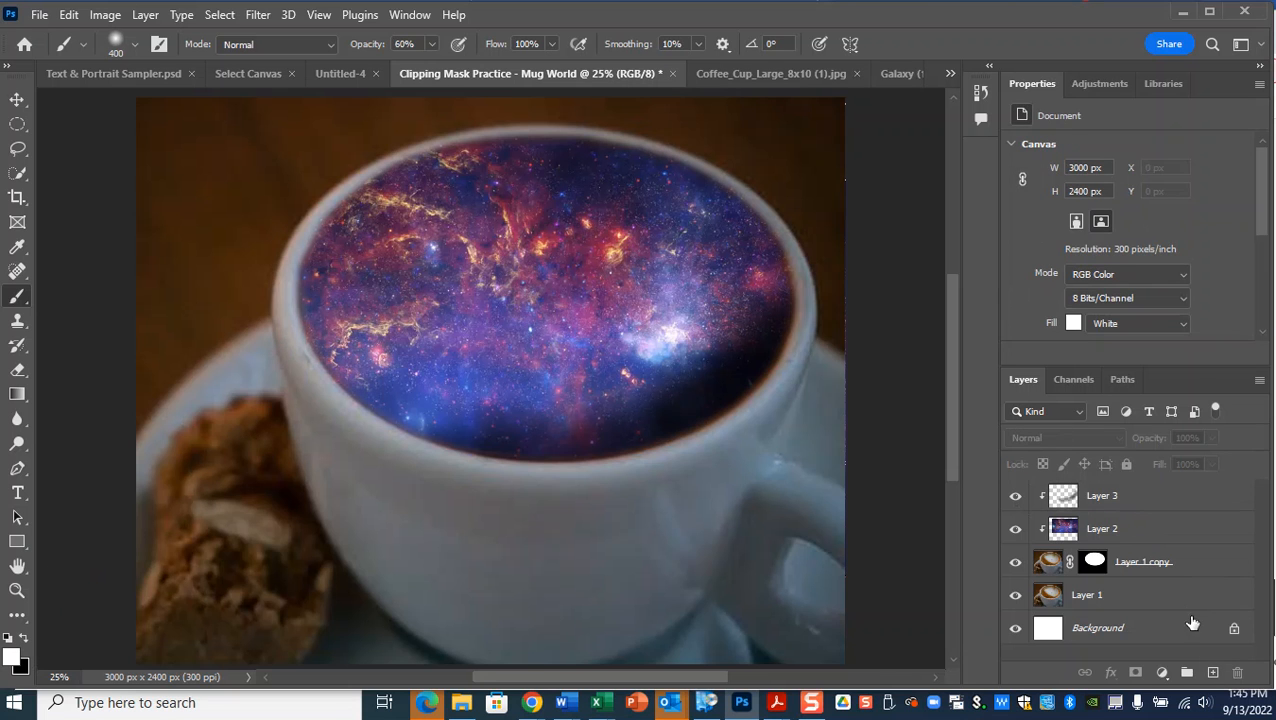
left_click(1166, 508)
left_click(1211, 671)
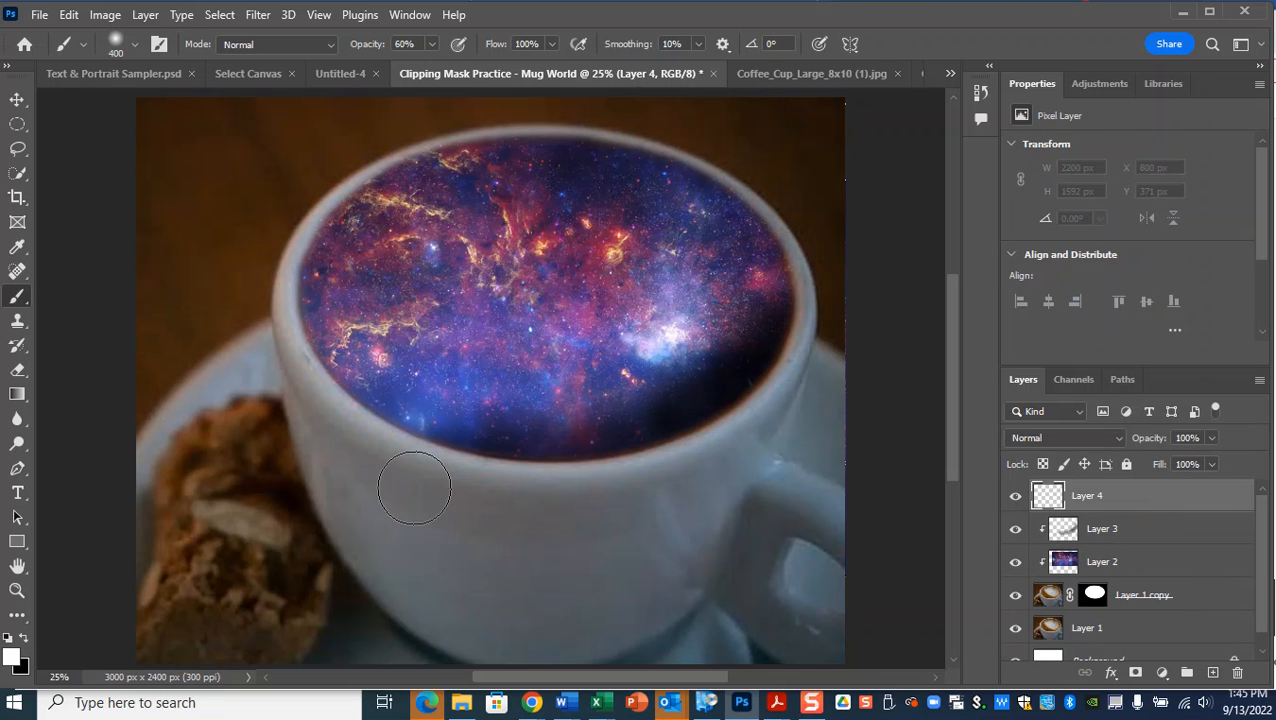
mouse_move(496, 134)
left_mouse_down()
mouse_move(327, 194)
mouse_move(258, 279)
mouse_move(230, 315)
left_mouse_up()
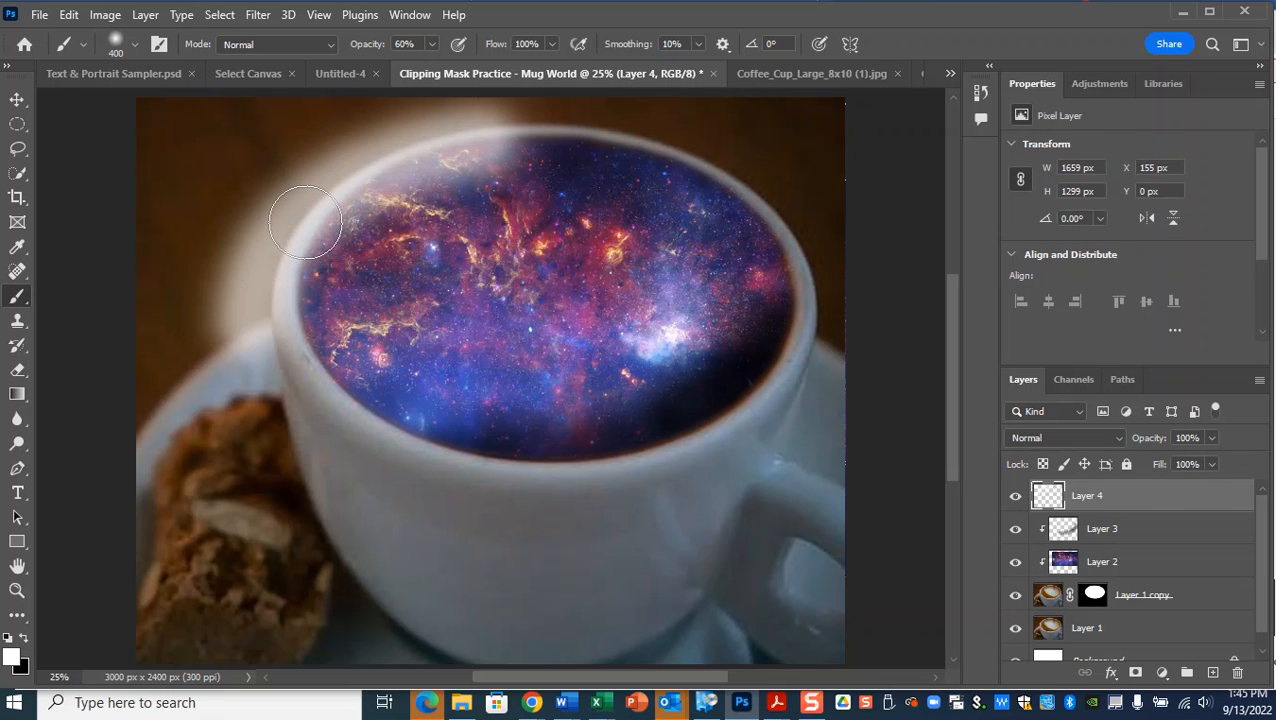
mouse_move(549, 134)
left_mouse_down()
mouse_move(407, 156)
mouse_move(320, 231)
mouse_move(290, 365)
left_mouse_up()
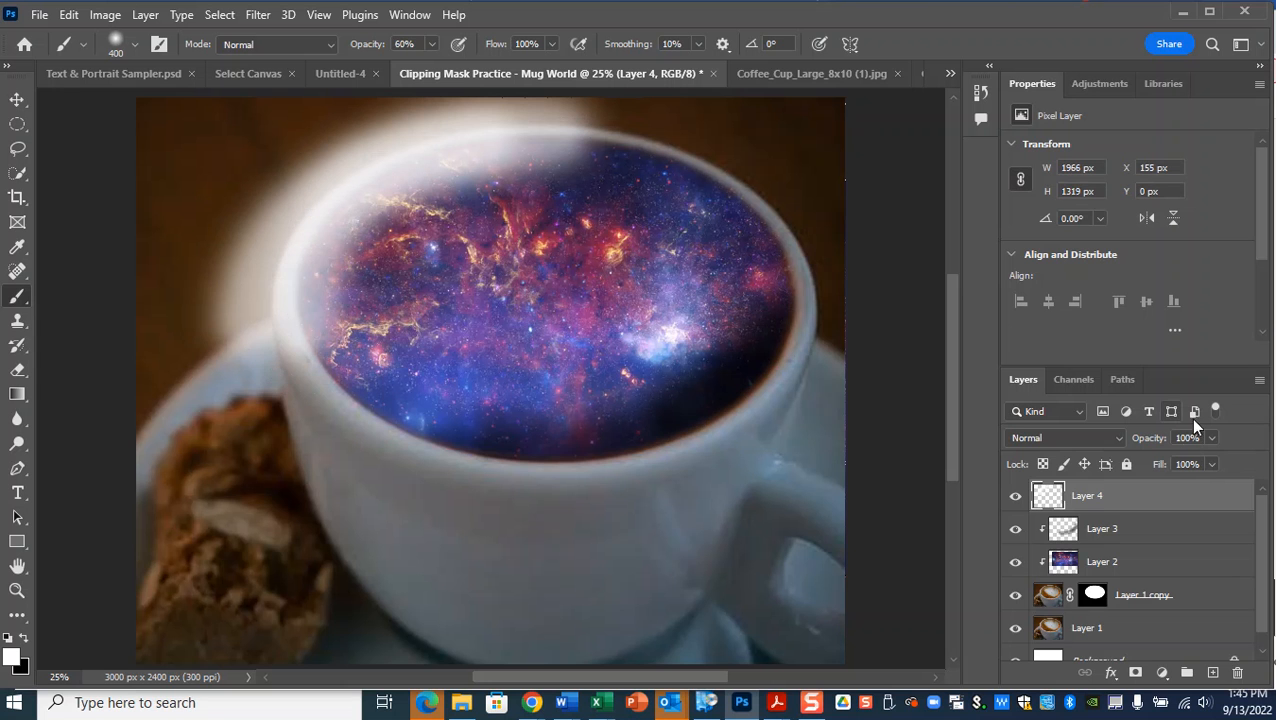
Step: Set the white highlight layer's blend mode to Screen and clip it to the masked coffee layer
left_click(1093, 432)
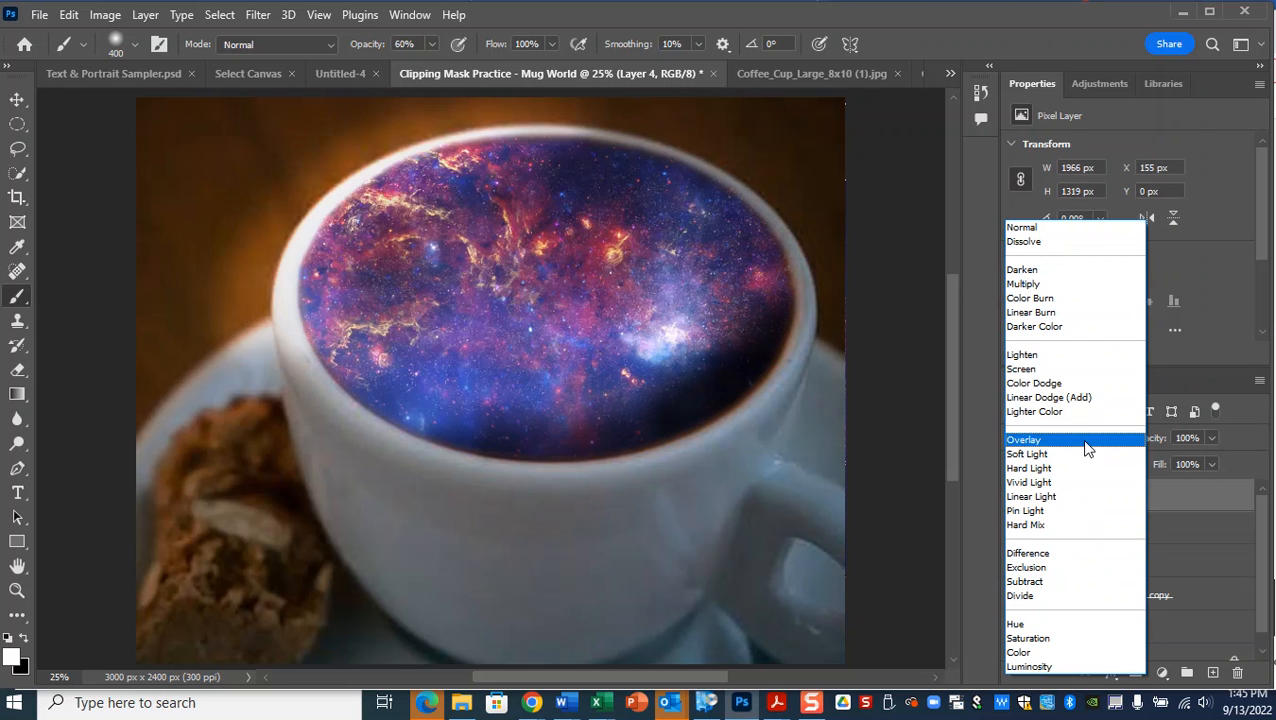
left_click(1062, 372)
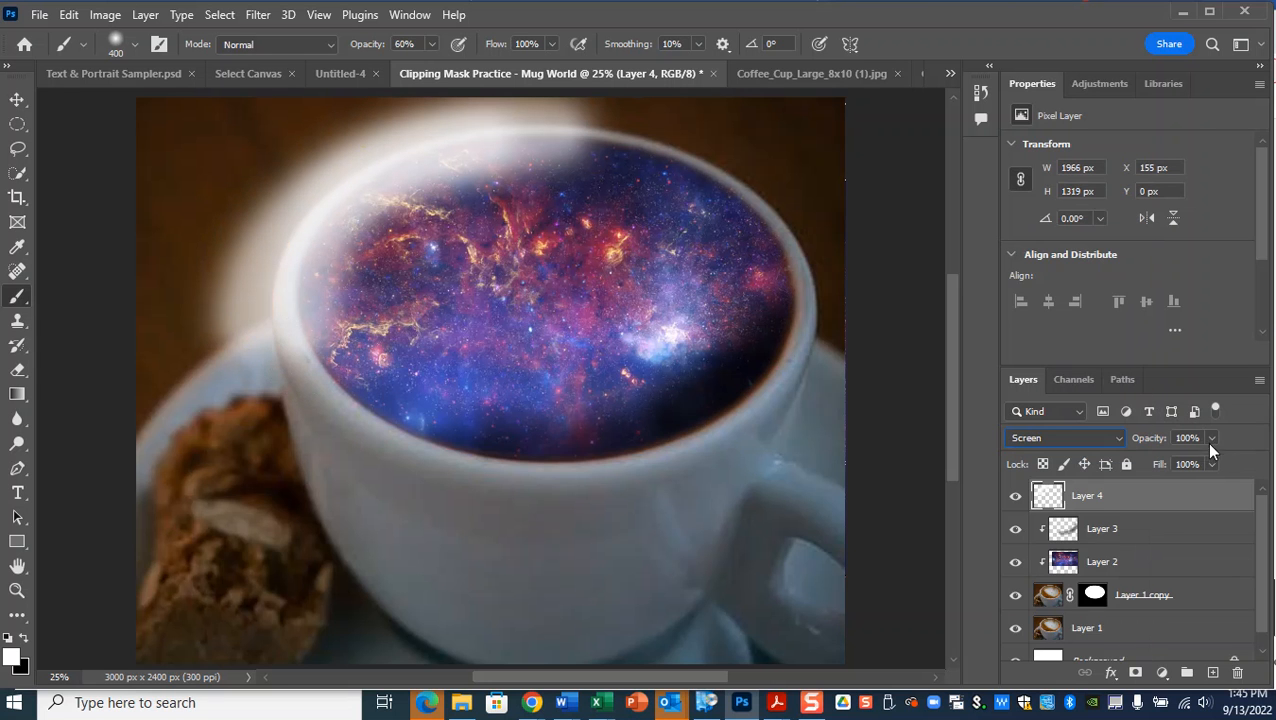
right_click(1147, 505)
left_click(1000, 384)
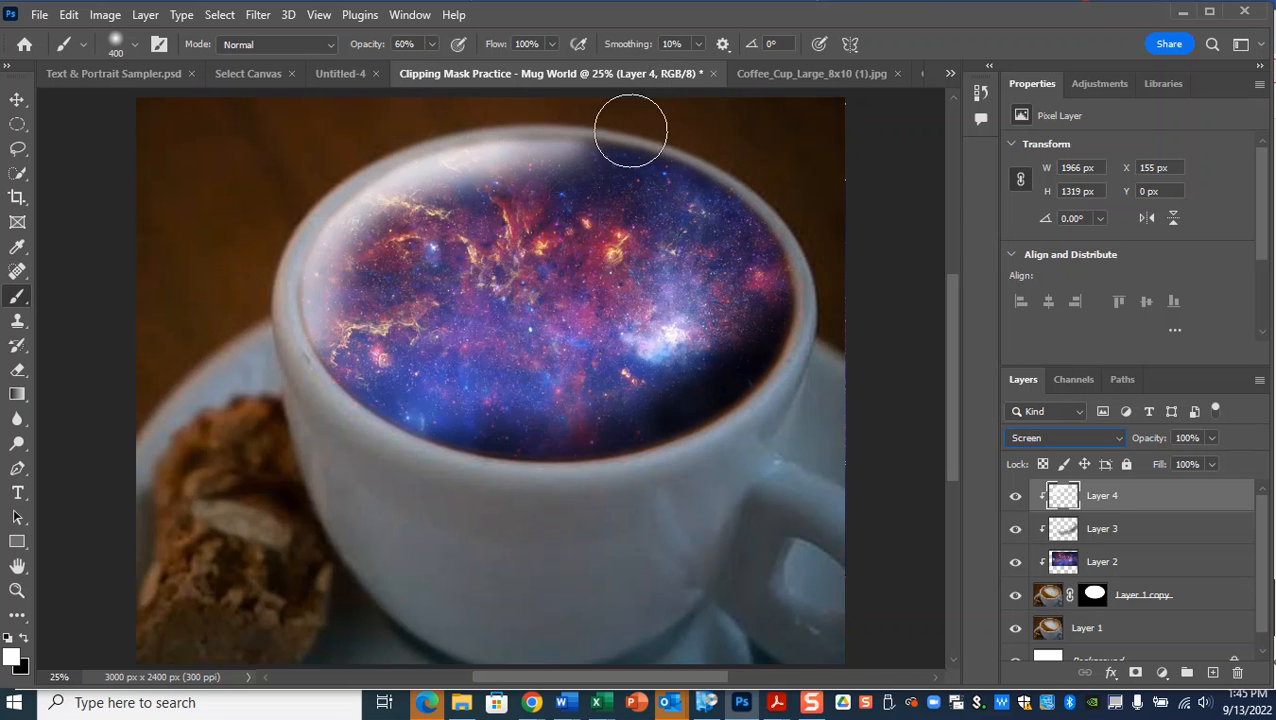
Step: Extend the white highlight around the coffee's upper and left rim and reduce the highlight layer's opacity to 65%
mouse_move(575, 145)
left_mouse_down()
mouse_move(705, 166)
mouse_move(538, 154)
mouse_move(422, 172)
mouse_move(324, 260)
mouse_move(305, 341)
mouse_move(330, 400)
left_mouse_up()
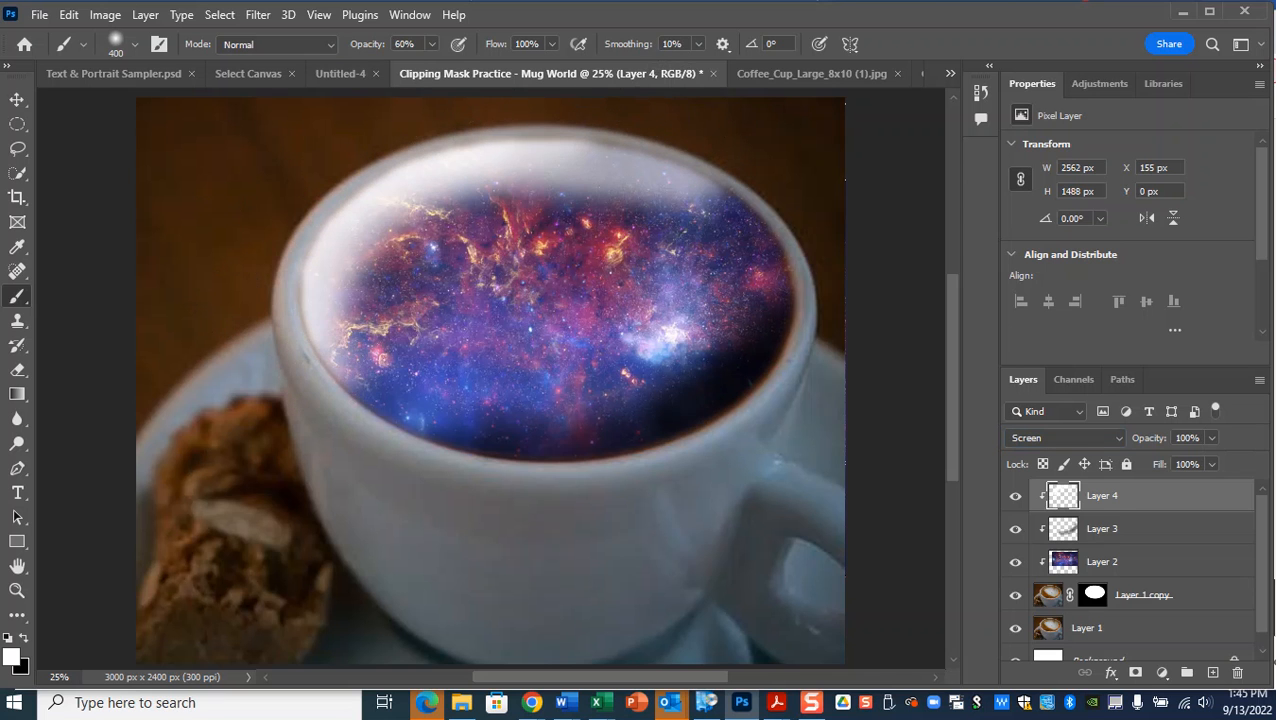
left_click(1209, 438)
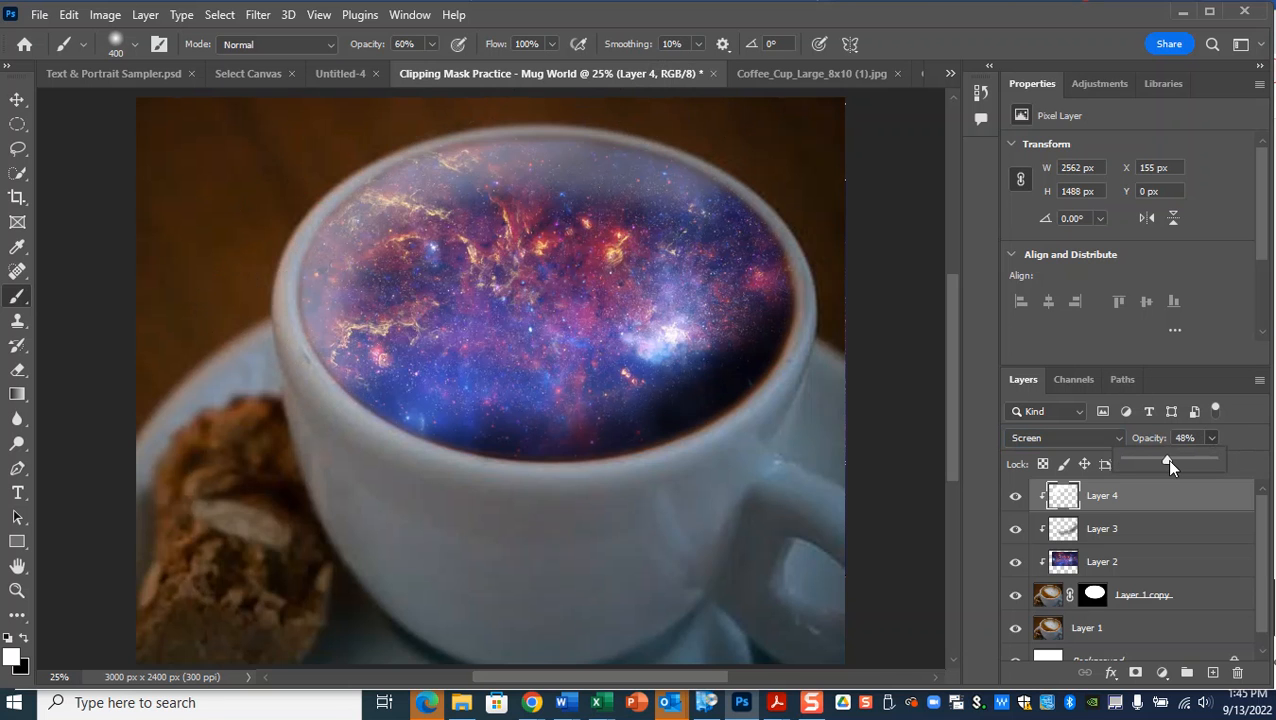
Step: Reduce the opacity of the black shading on Layer 3 to about 64% and reselect Layer 4
left_click(1155, 526)
left_click(1208, 438)
left_click_drag(1175, 457, 1177, 457)
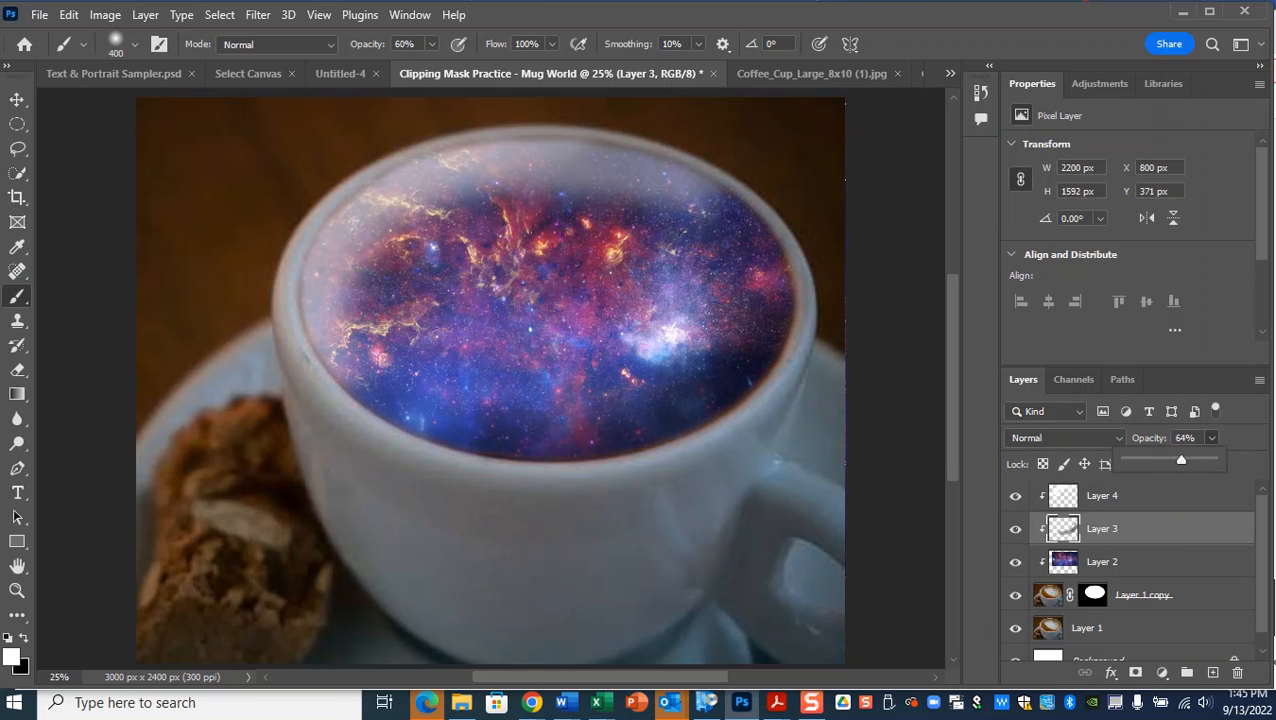
left_click(1116, 498)
left_click(1116, 498)
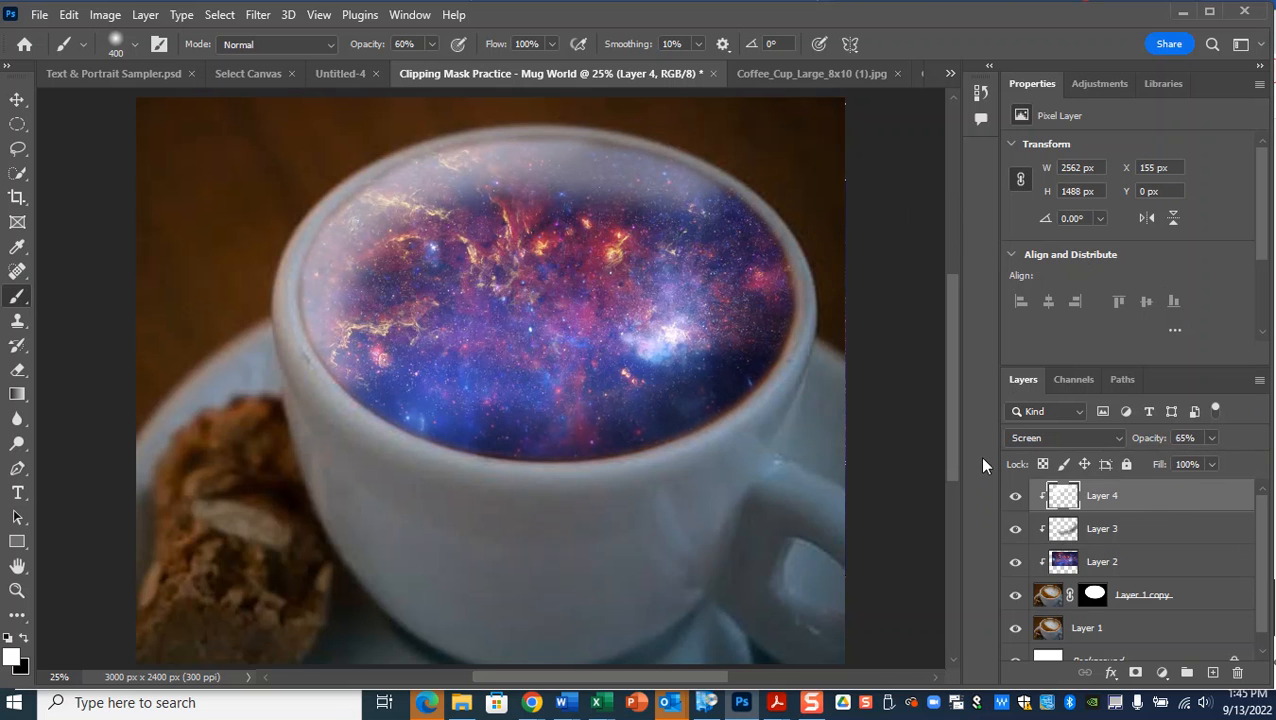